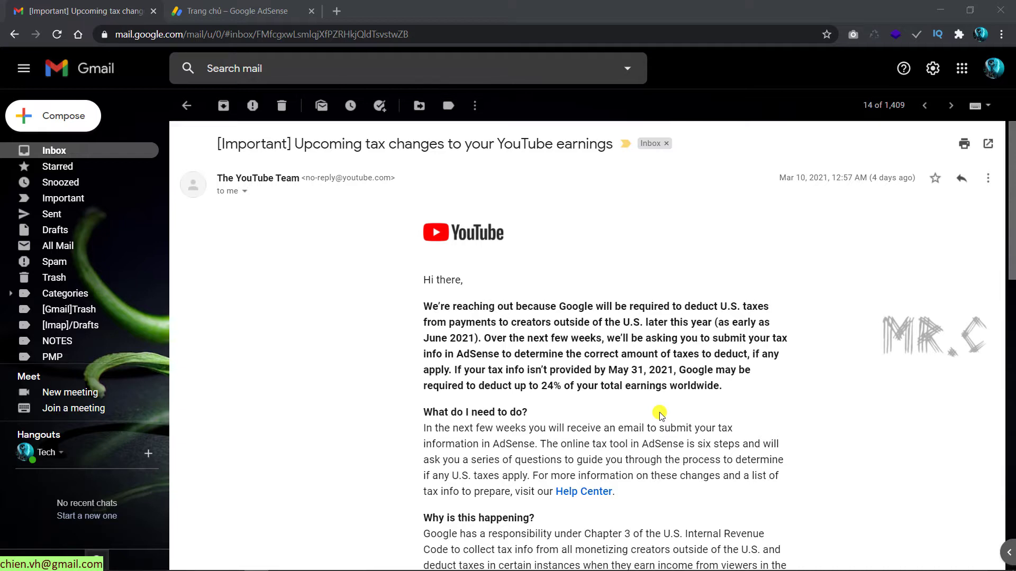
scroll(660, 415, "down", 6)
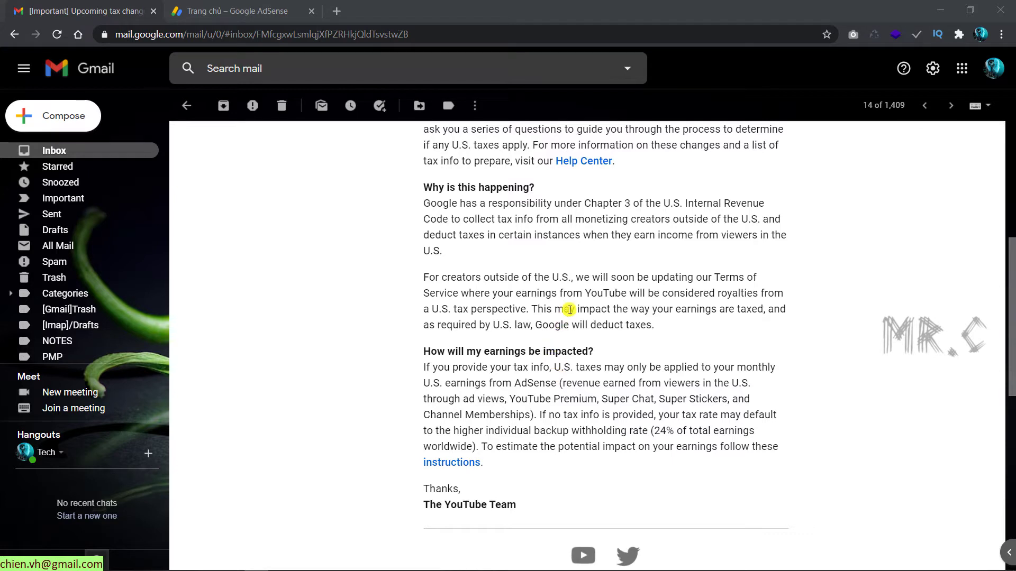
scroll(569, 311, "up", 4)
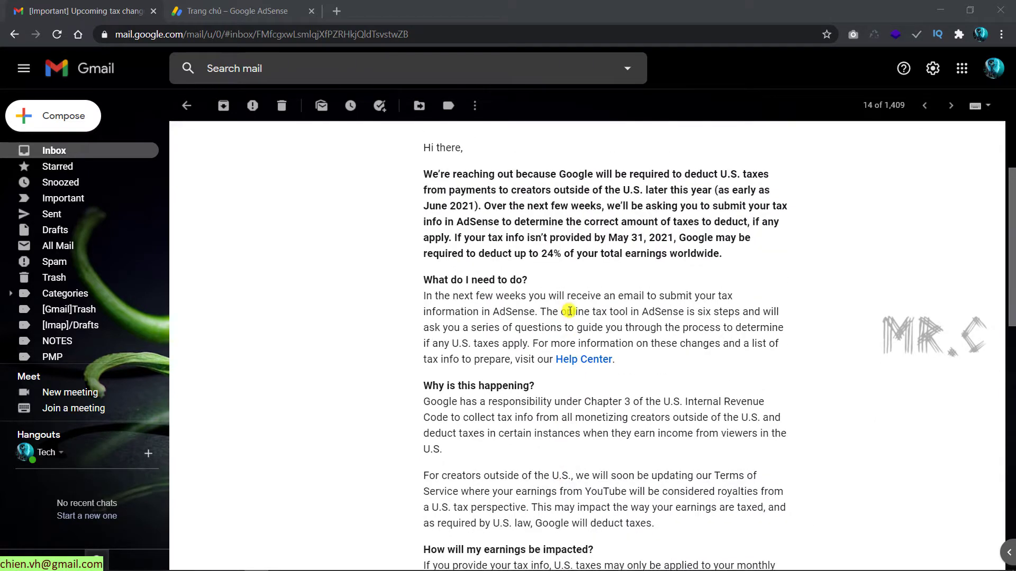
Step: Switch to the AdSense dashboard and open the 'Tìm hiểu thêm' tax help article from its notice
left_click(237, 10)
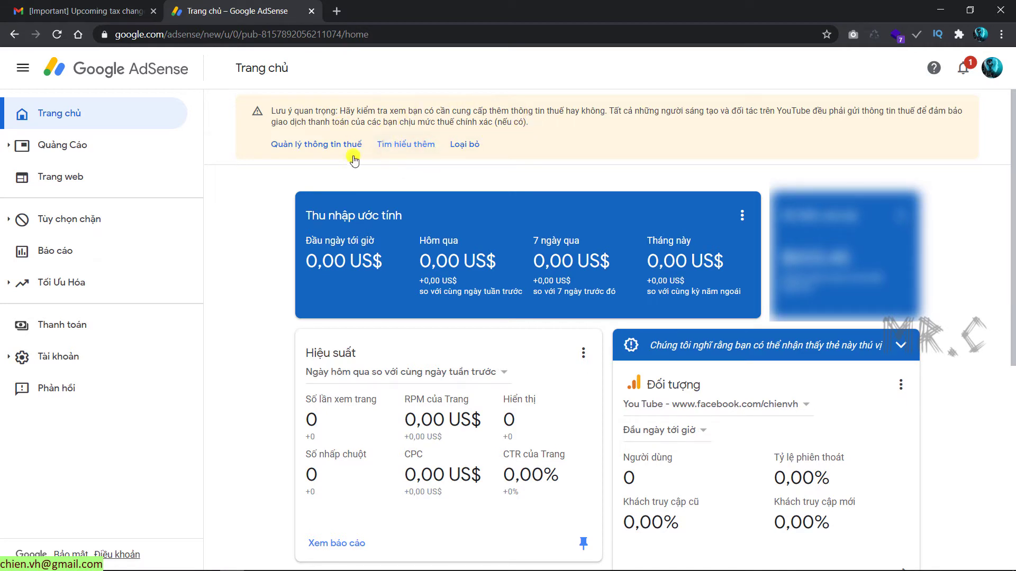
left_click(406, 150)
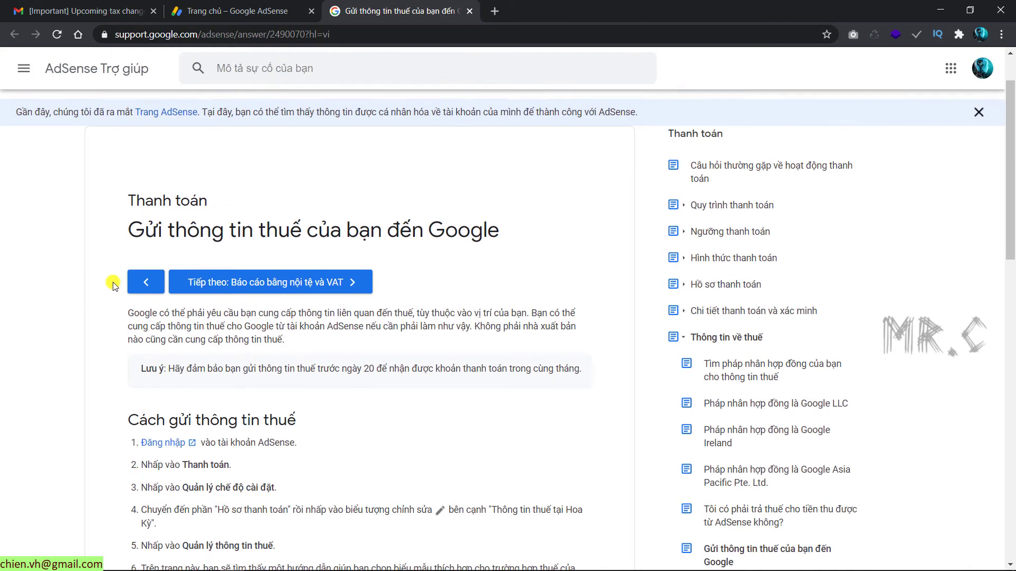
scroll(212, 265, "down", 4)
scroll(212, 265, "down", 5)
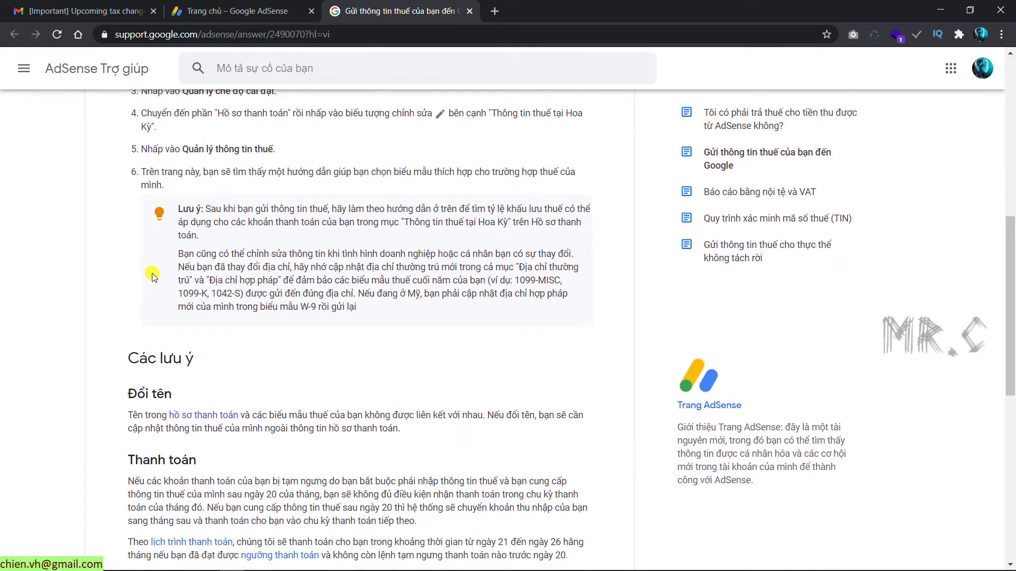
scroll(256, 370, "down", 4)
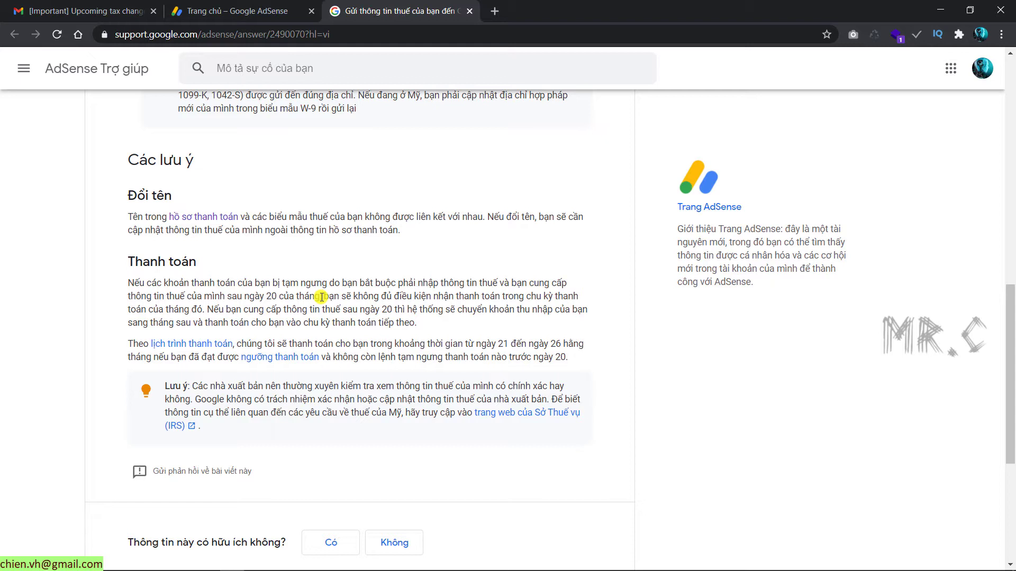
Step: Go from Thanh toán through payment settings to Quản lý thông tin thuế for US tax info
left_click(269, 5)
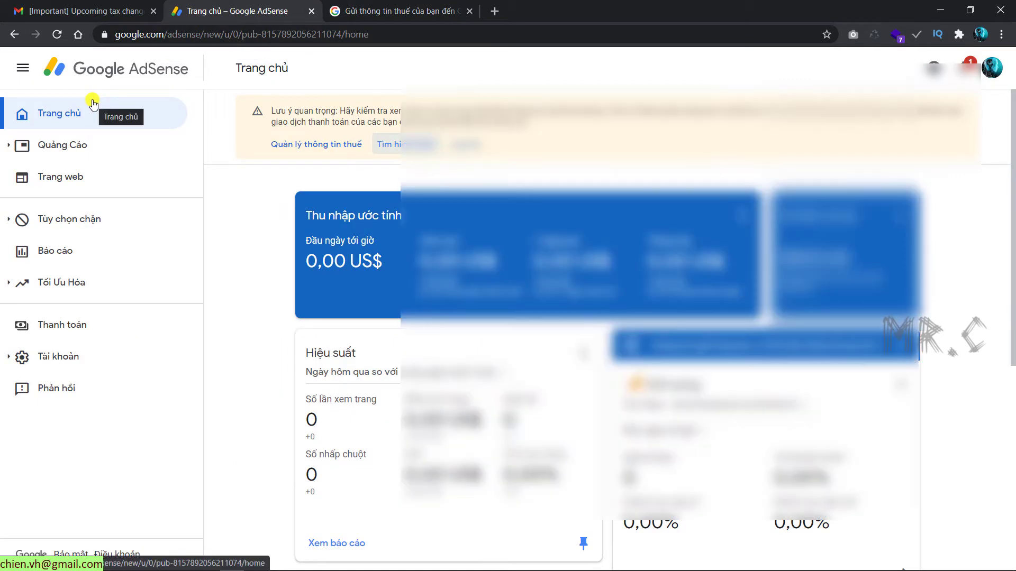
left_click(62, 324)
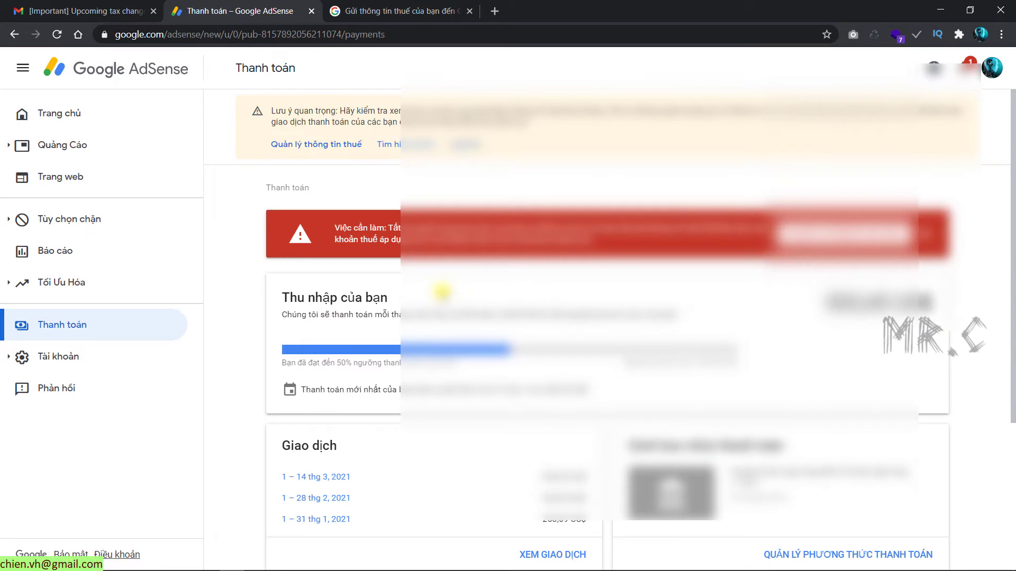
scroll(441, 291, "down", 4)
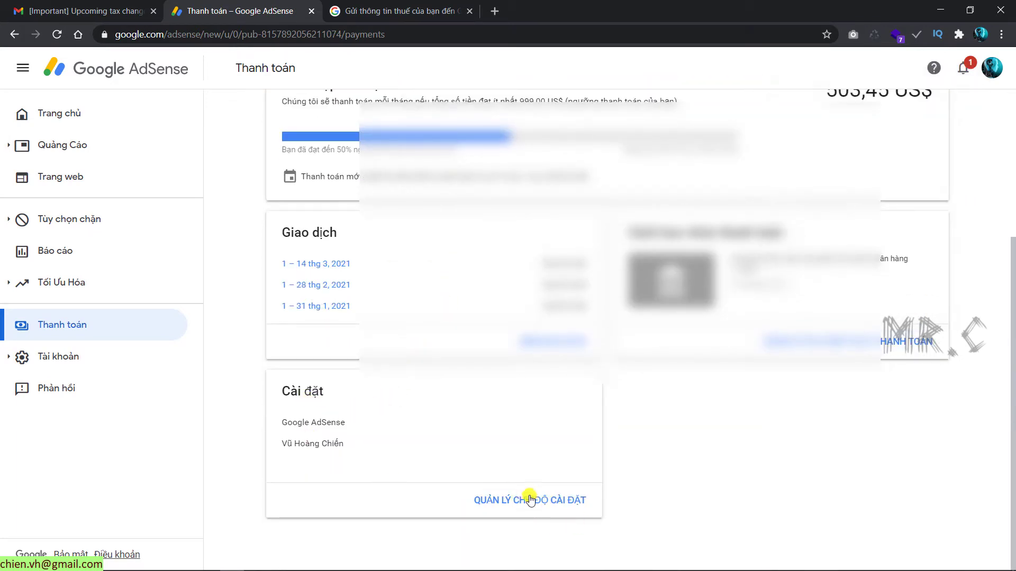
left_click(552, 504)
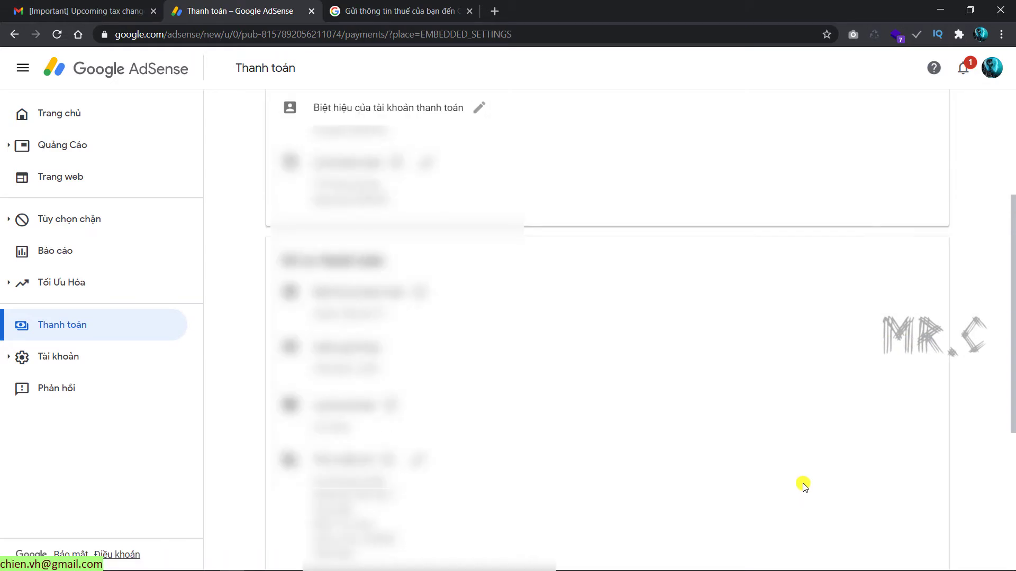
scroll(803, 484, "down", 5)
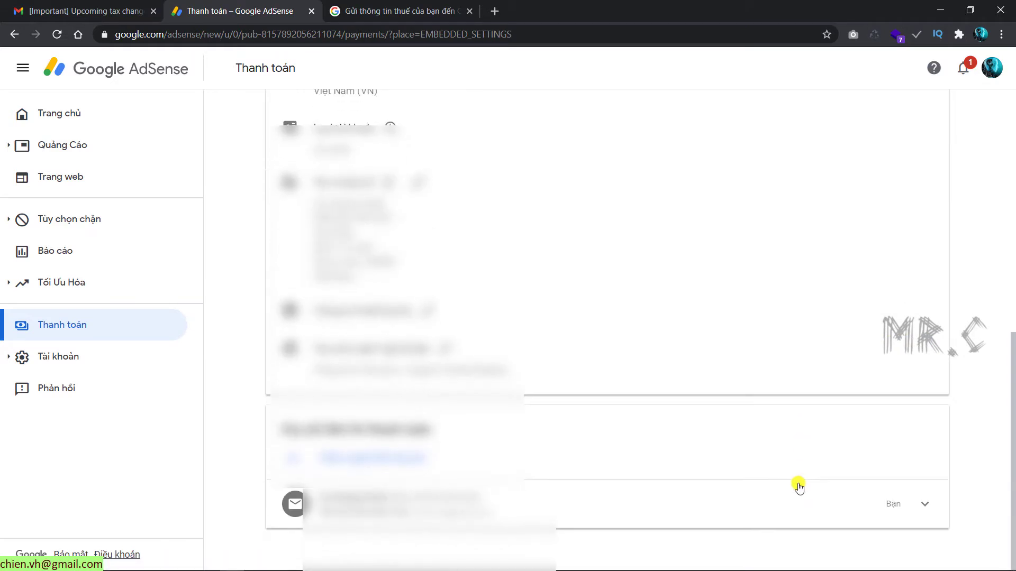
left_click(429, 311)
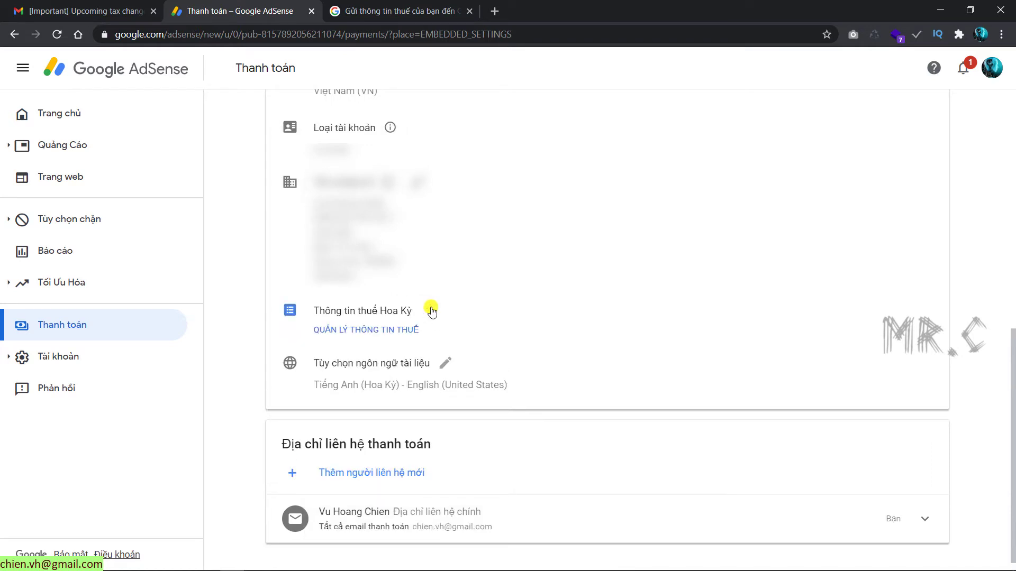
left_click(355, 331)
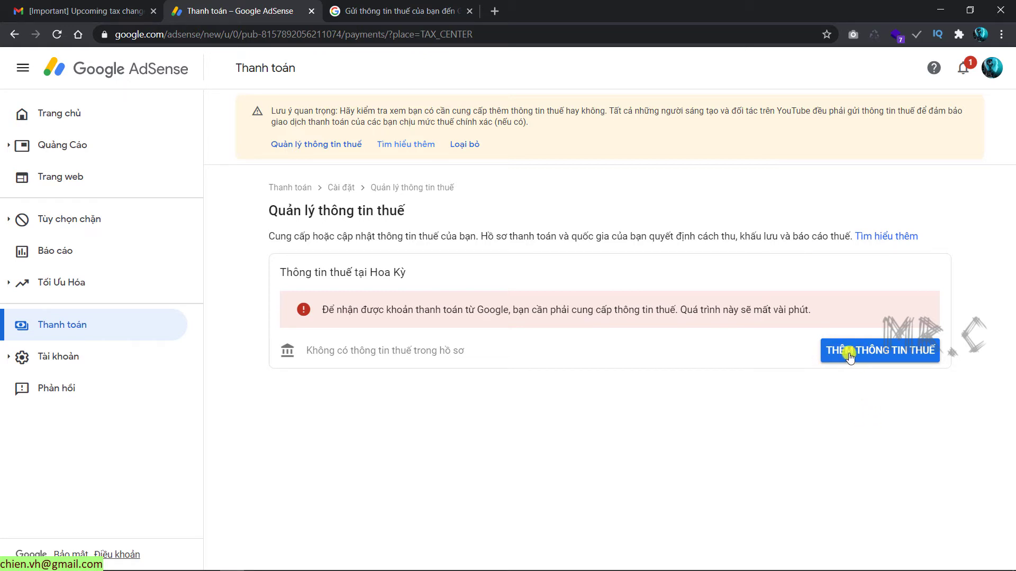
Step: Start Thêm thông tin thuế, re-verify with the account password, and choose Cá nhân as account type
left_click(882, 352)
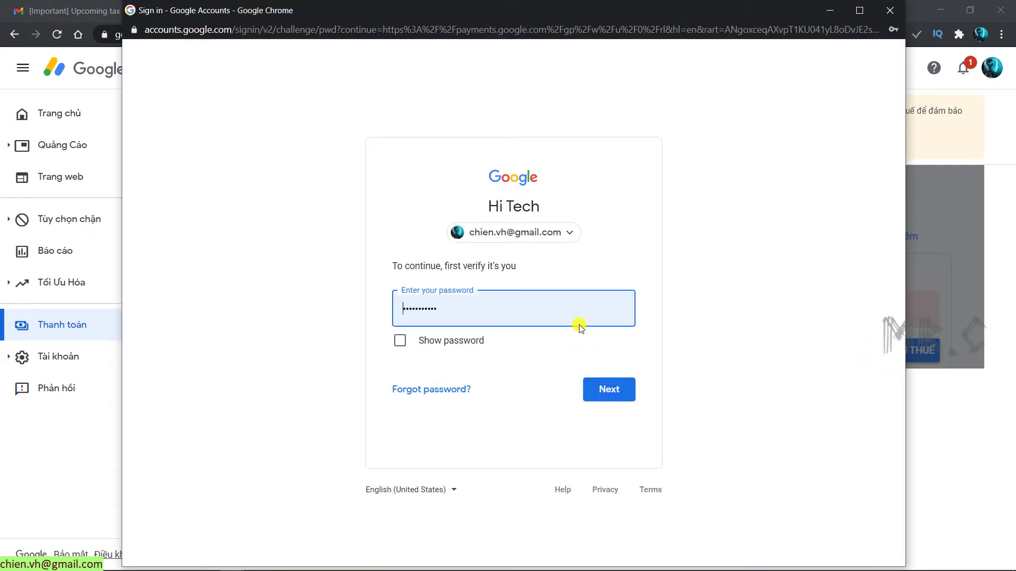
left_click(604, 389)
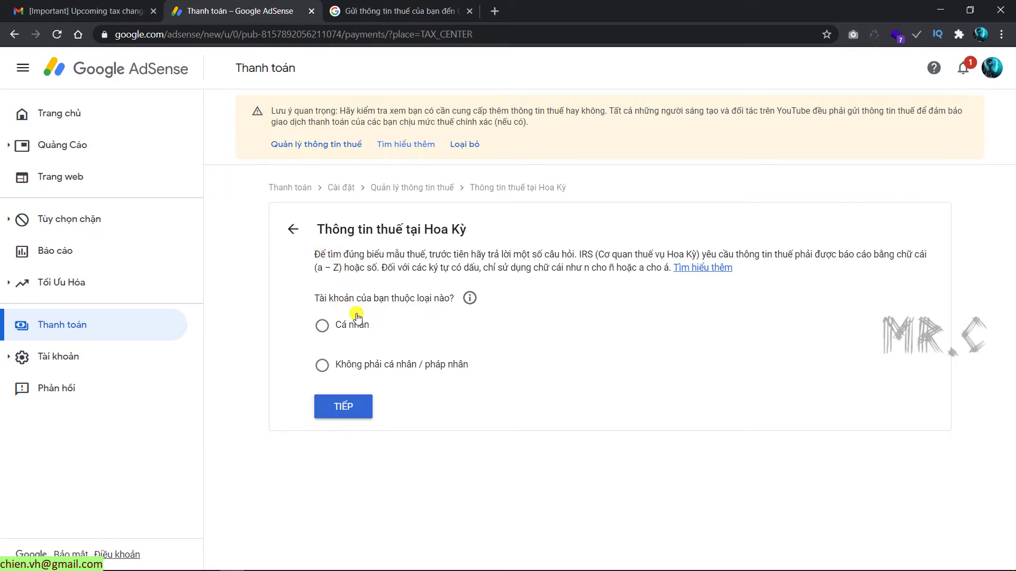
left_click(334, 325)
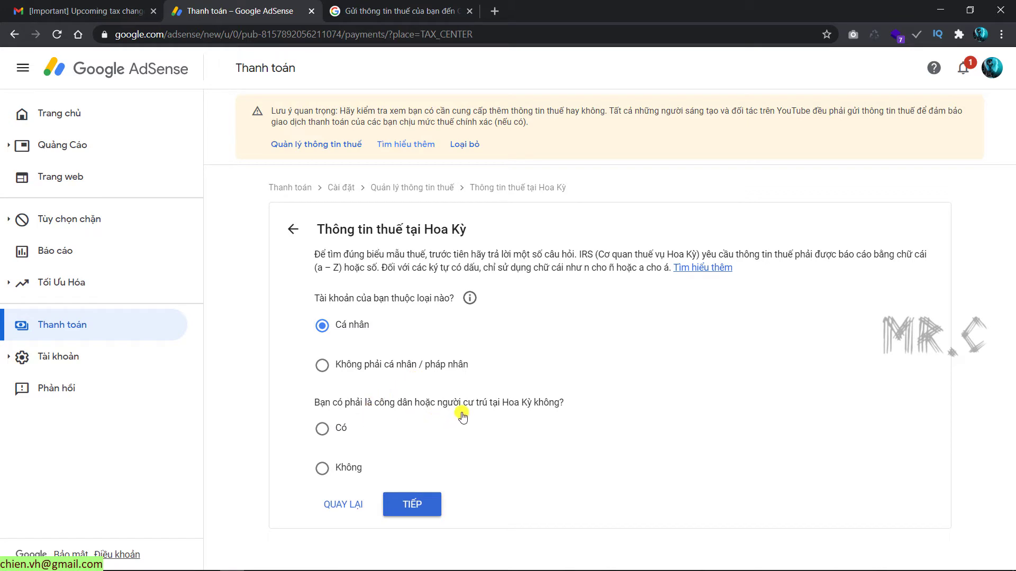
Step: Answer Không to US citizen or resident, then pick and proceed with the W-8BEN form
left_click(345, 469)
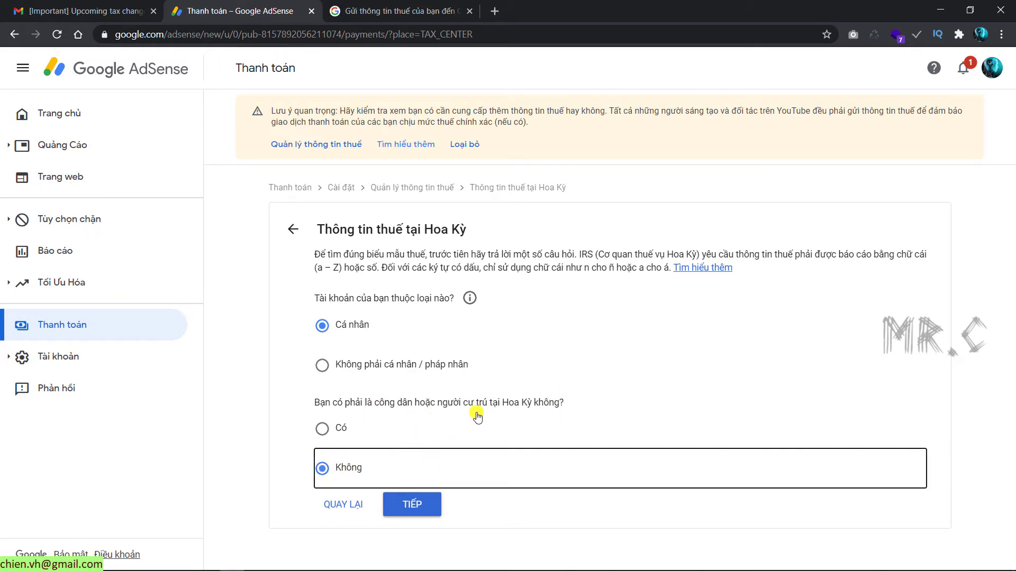
left_click(407, 507)
scroll(714, 450, "down", 1)
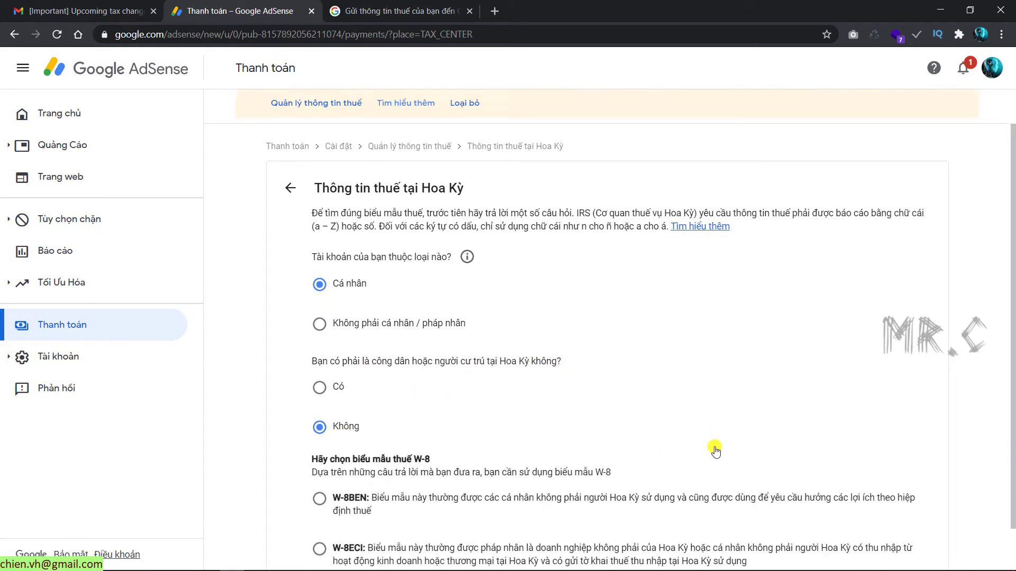
scroll(714, 449, "down", 1)
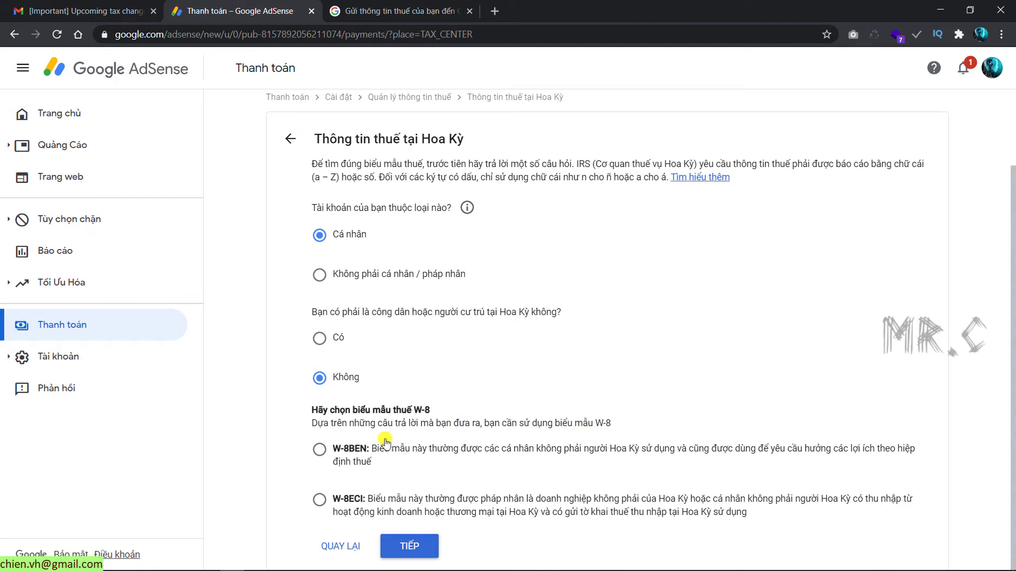
left_click(320, 450)
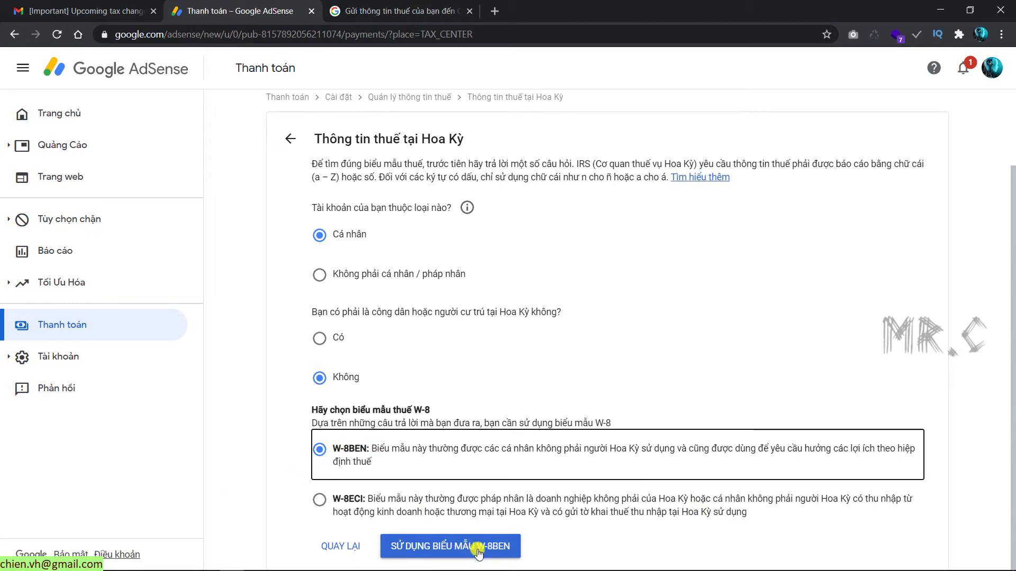
left_click(504, 552)
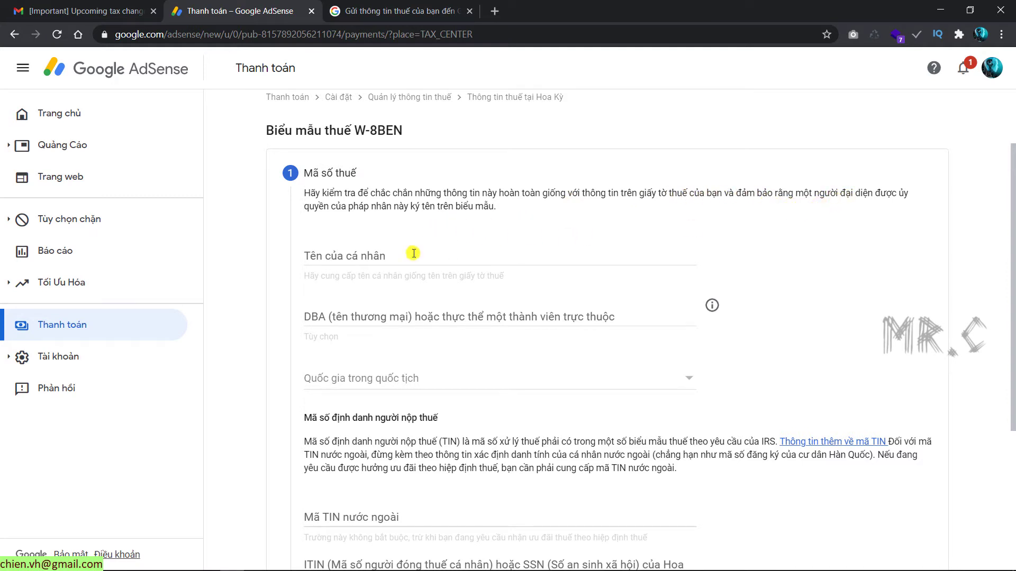
Step: Enter the individual's name and set the country of citizenship to Việt Nam
left_click(398, 261)
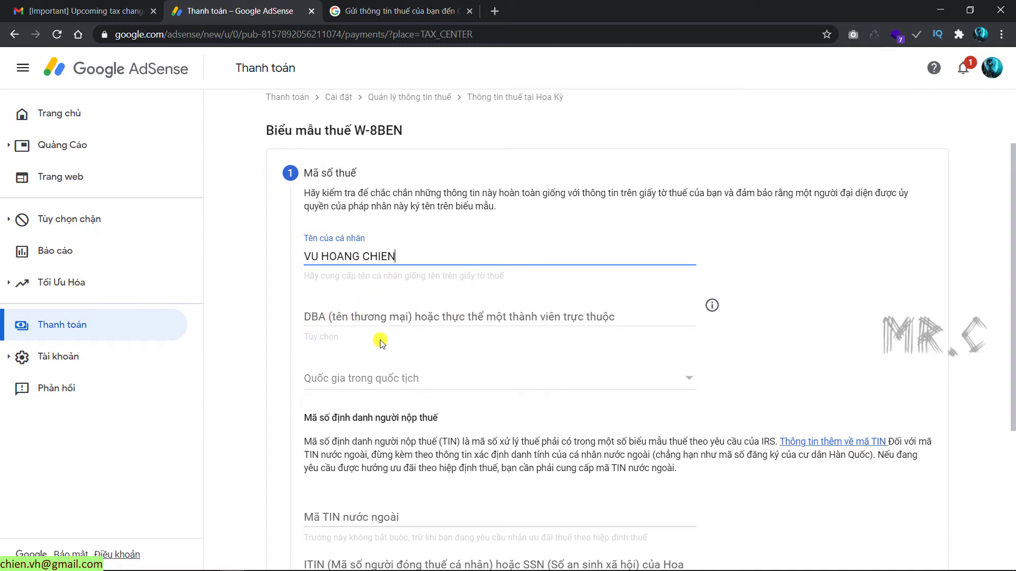
scroll(381, 342, "down", 3)
left_click(490, 250)
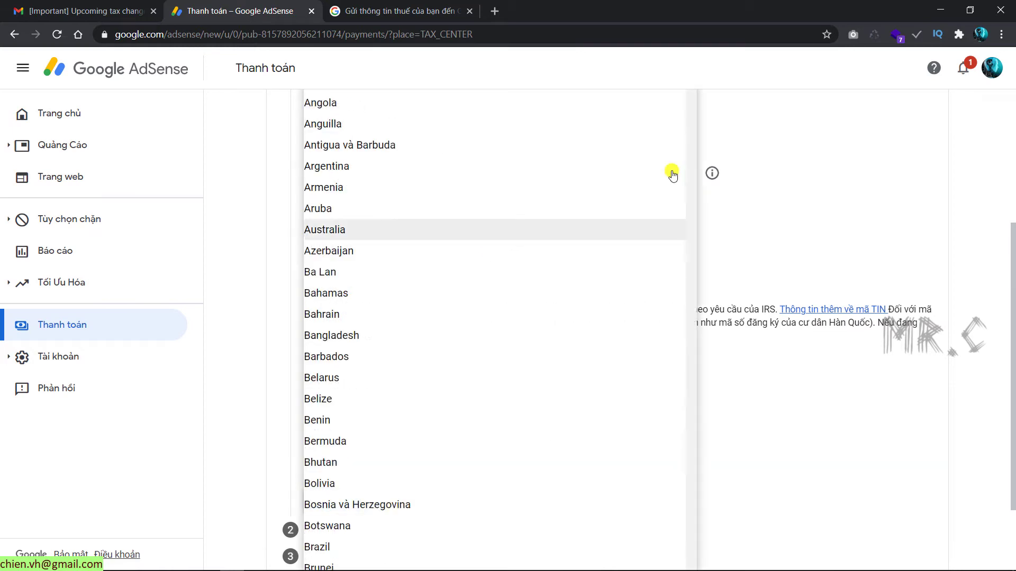
scroll(664, 284, "down", 20)
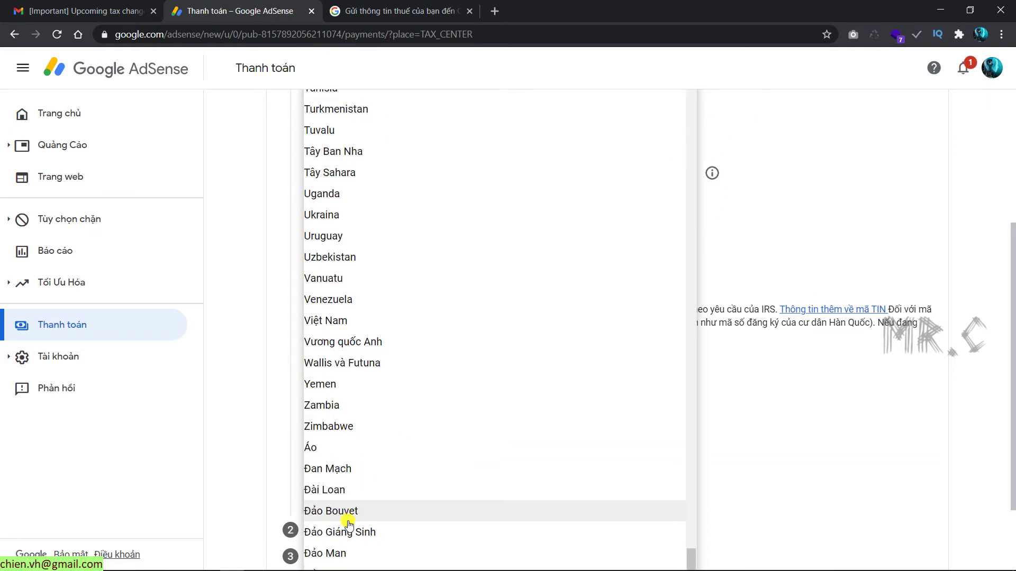
scroll(357, 513, "down", 2)
left_click(379, 218)
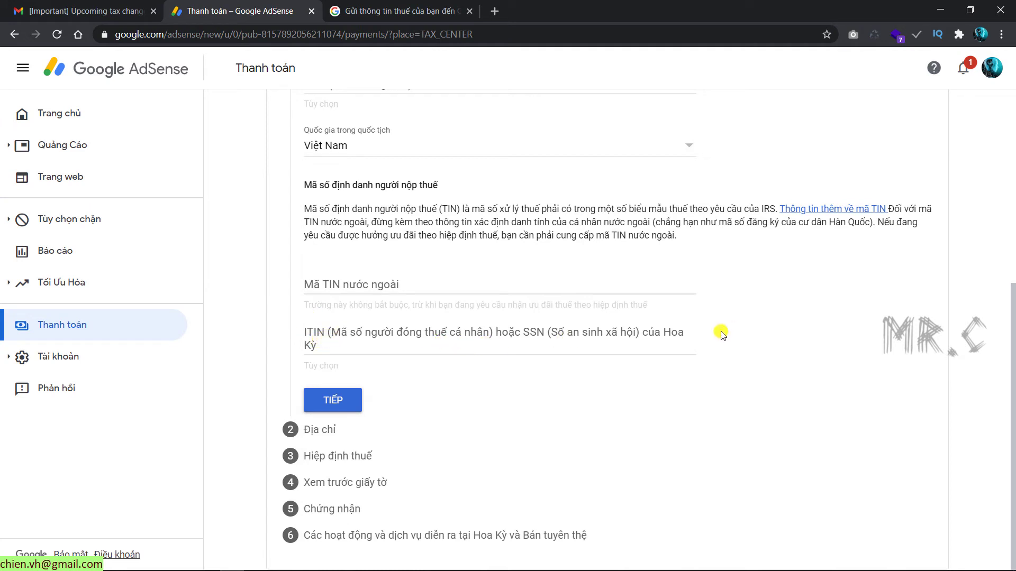
Step: On the address step, fill address line 1 and city, and set the province to Hà Nội
left_click(335, 400)
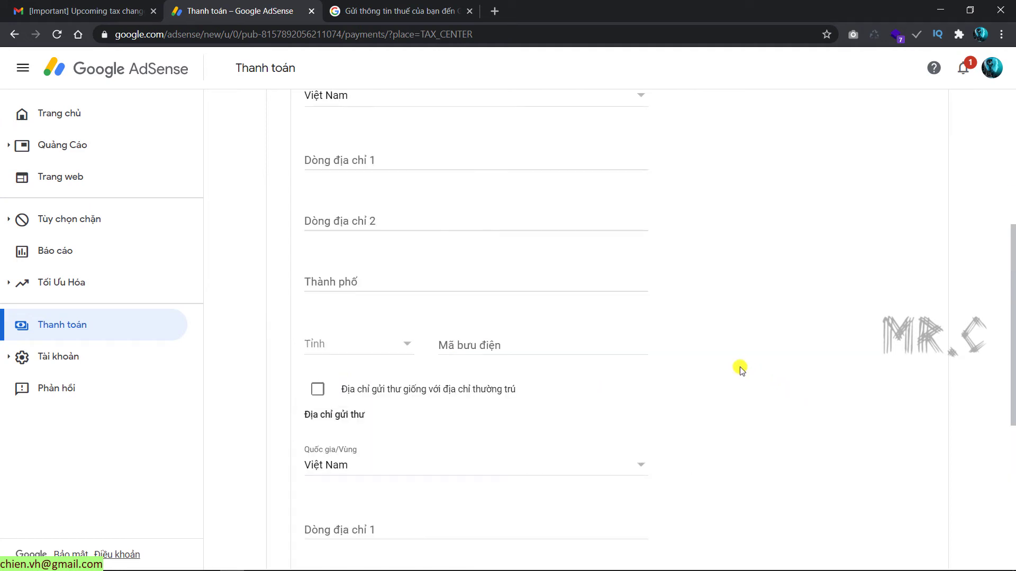
scroll(750, 366, "up", 3)
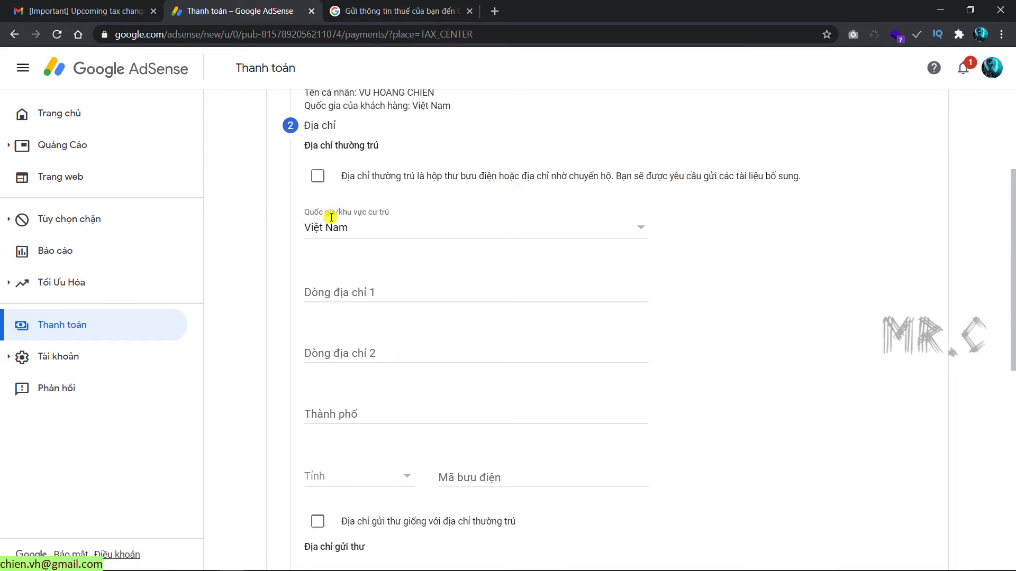
left_click(388, 292)
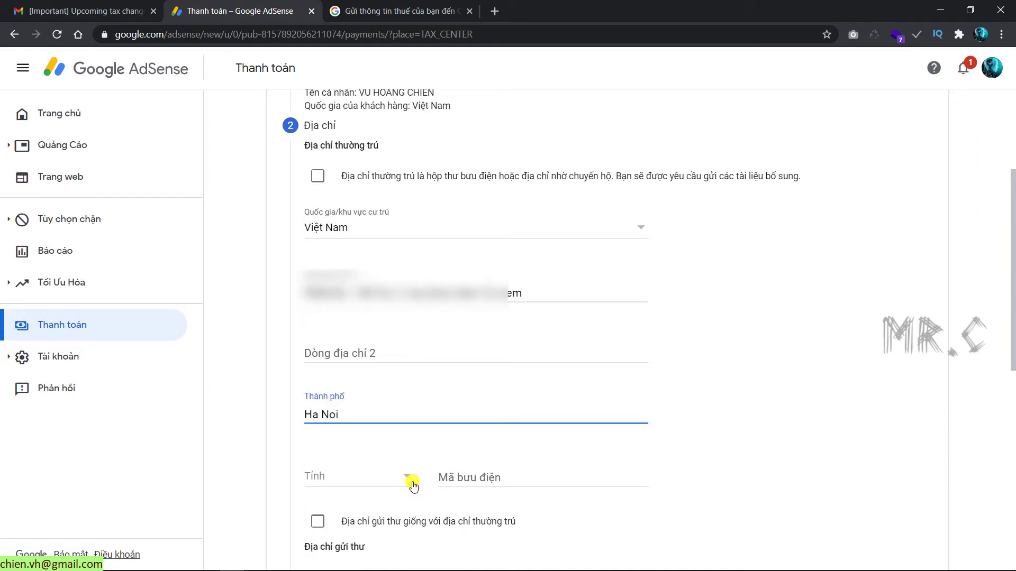
left_click(407, 478)
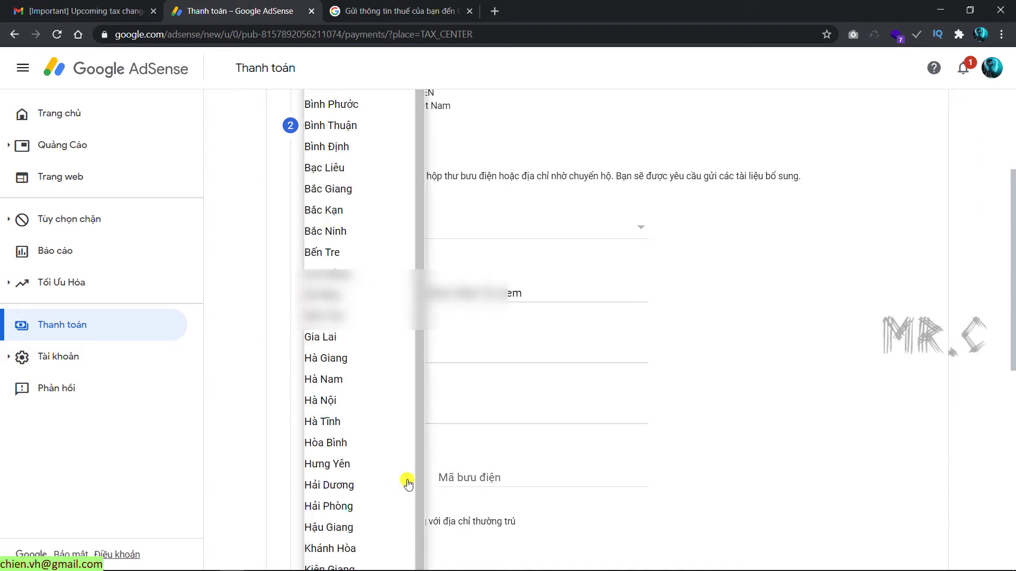
left_click(352, 404)
Step: Keep Hà Nội as province and search the web for 'ma buu chinh ha noi'
left_click(492, 475)
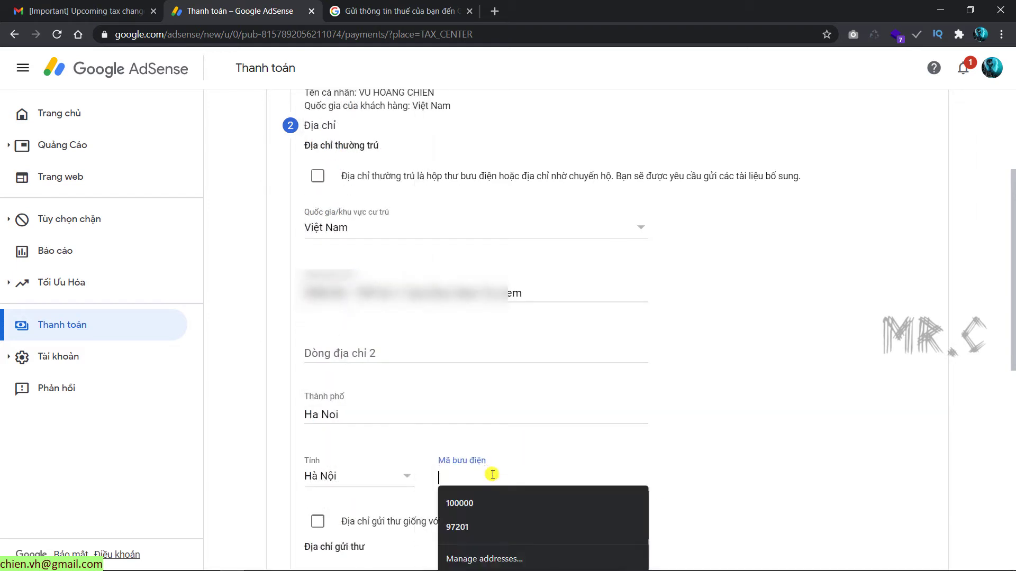
left_click(700, 461)
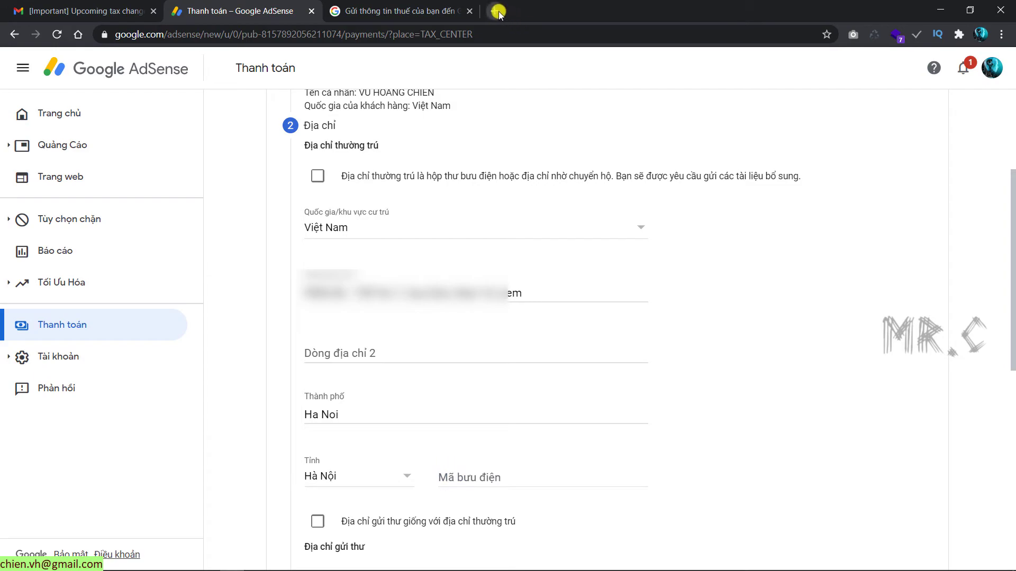
left_click(498, 12)
type("ma bu")
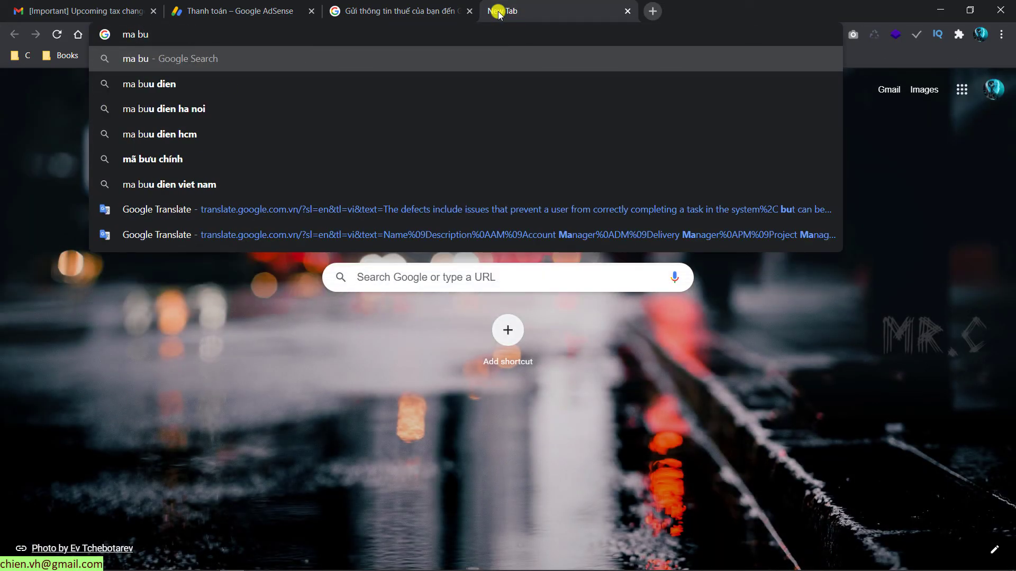
type("u chinh ")
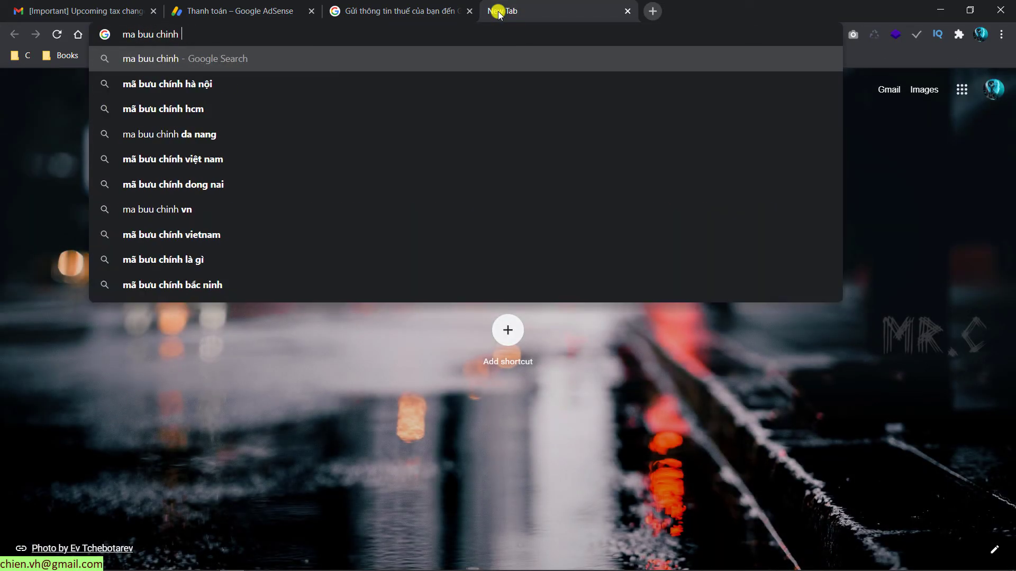
type("ha noi")
key("Return")
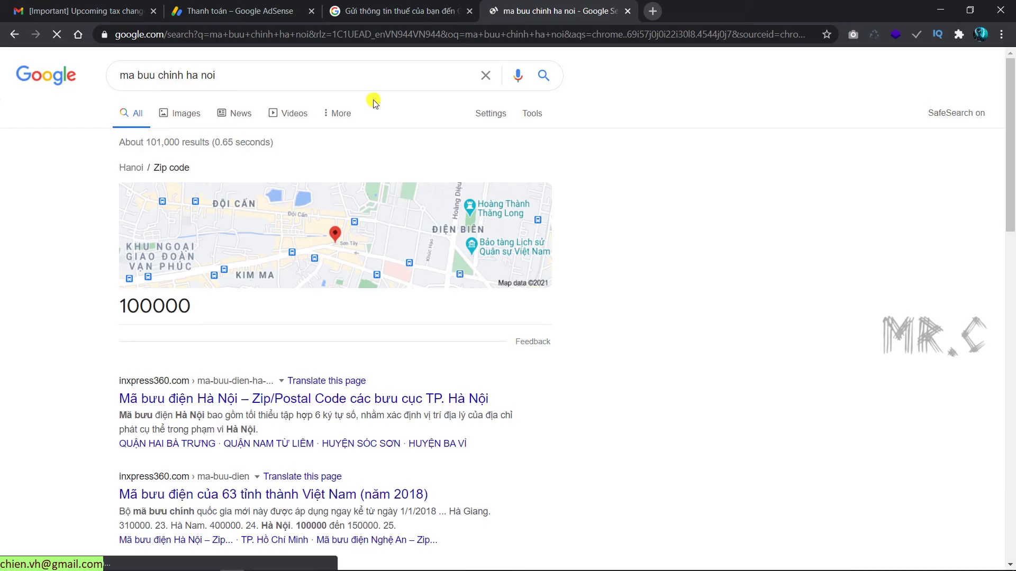
Step: Copy postal code 12006 for P. Cầu Diễn (Nam Từ Liêm) from inxpress360, then return to AdSense
left_click(252, 401)
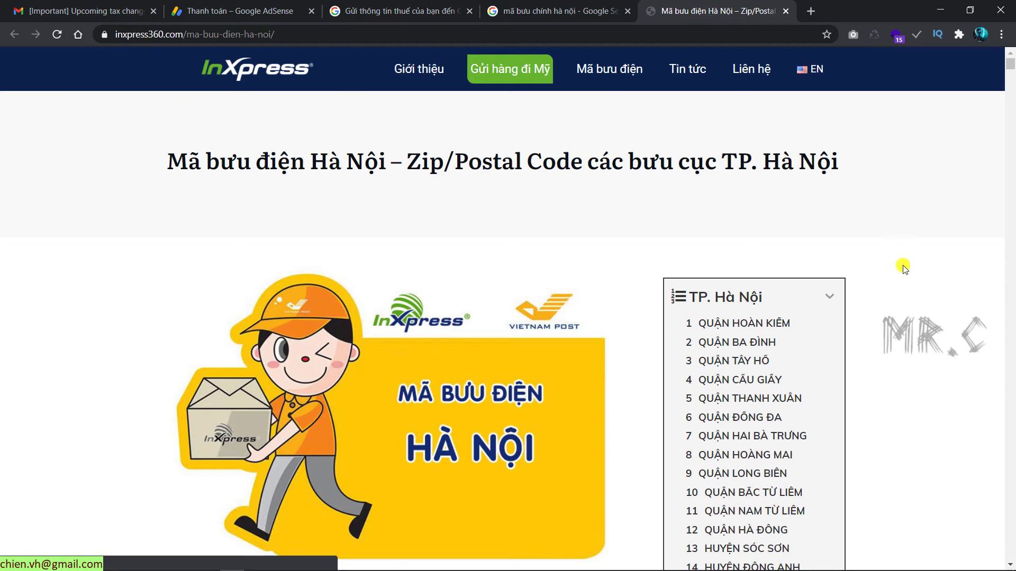
scroll(902, 266, "down", 3)
scroll(906, 266, "down", 1)
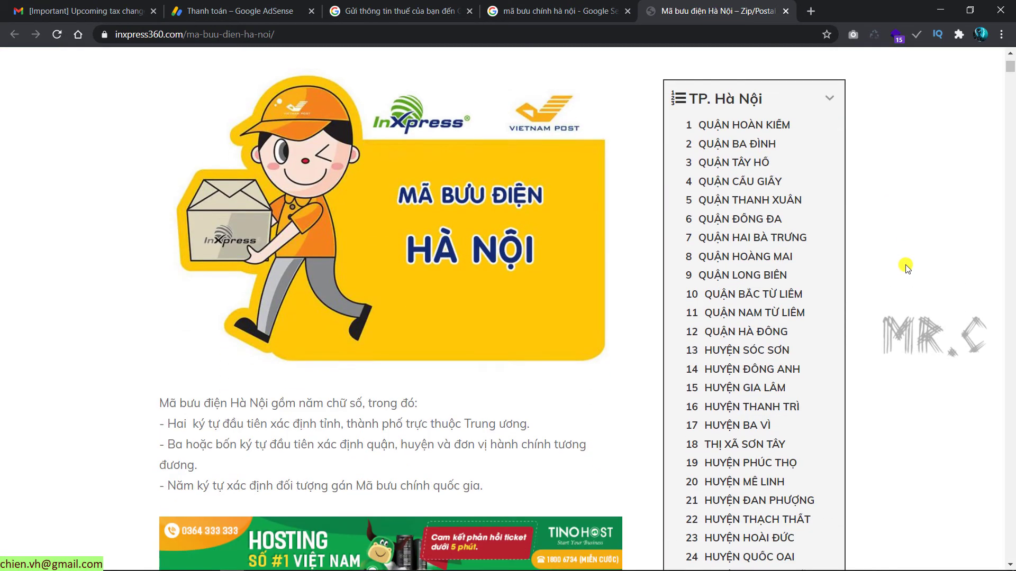
left_click(793, 313)
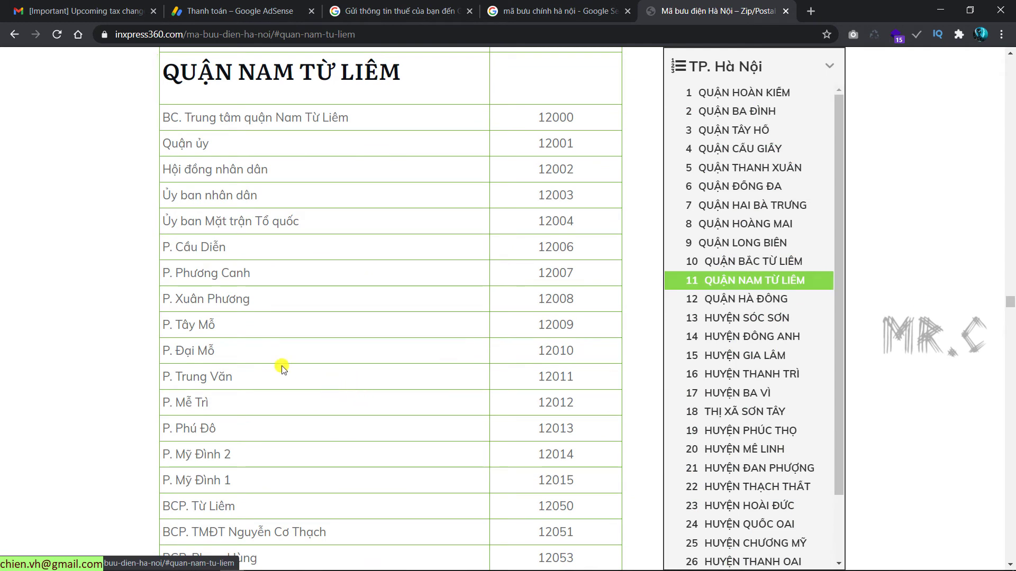
double_click(549, 244)
key("ctrl+c")
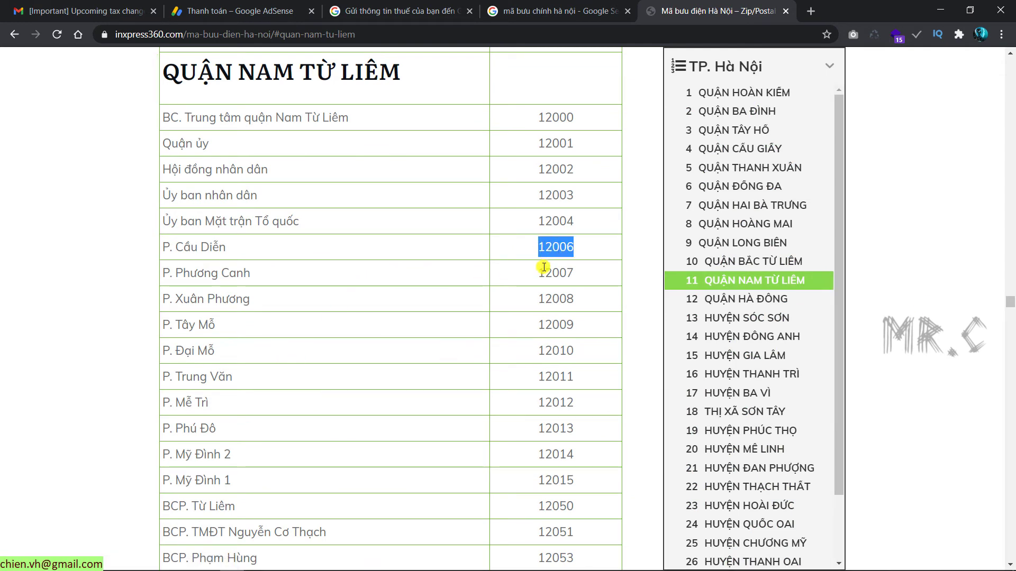
left_click(261, 16)
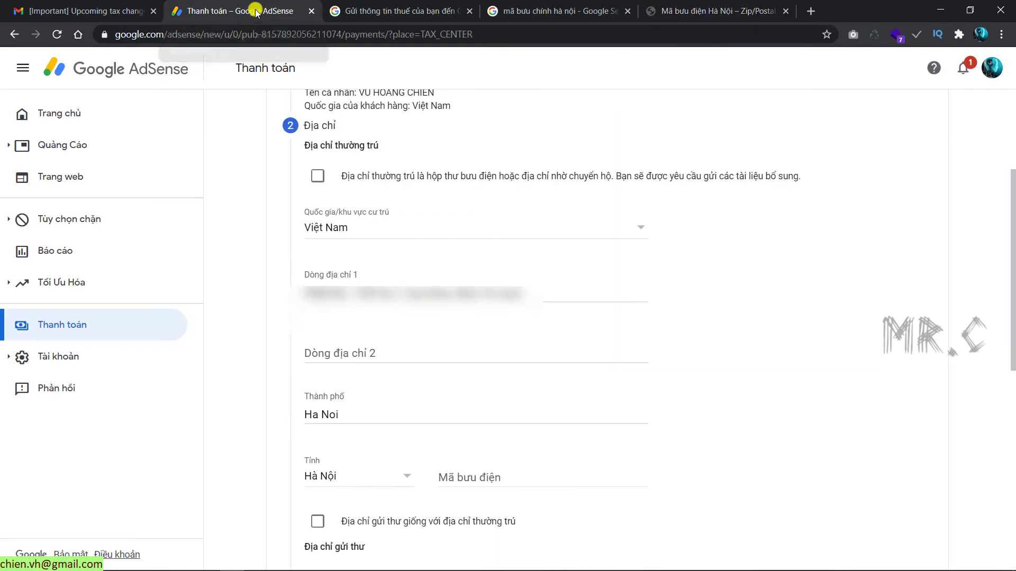
Step: Paste 12006 into the Mã bưu điện postal code field
left_click(492, 478)
key("ctrl+v")
scroll(782, 415, "down", 3)
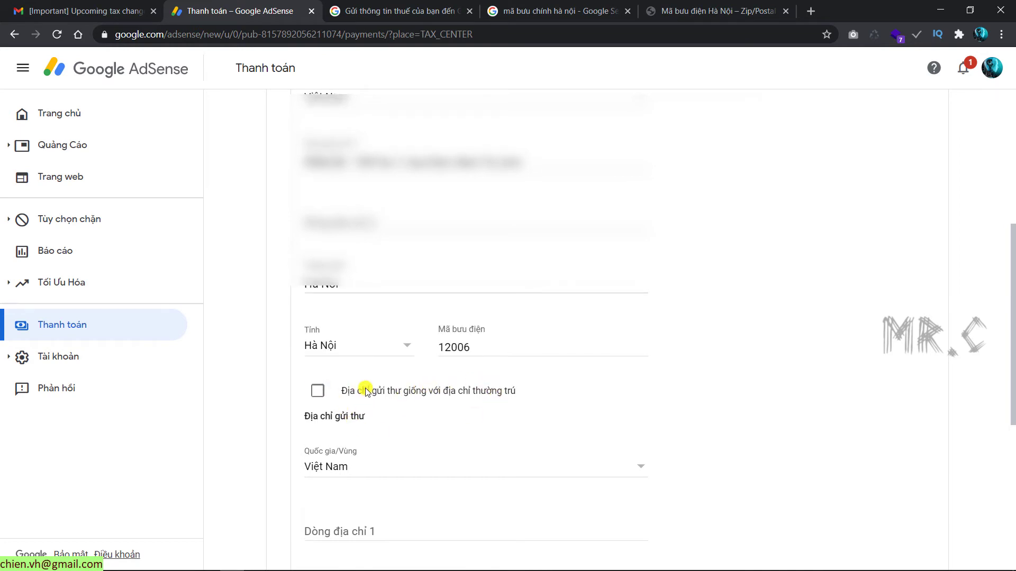
scroll(362, 391, "up", 1)
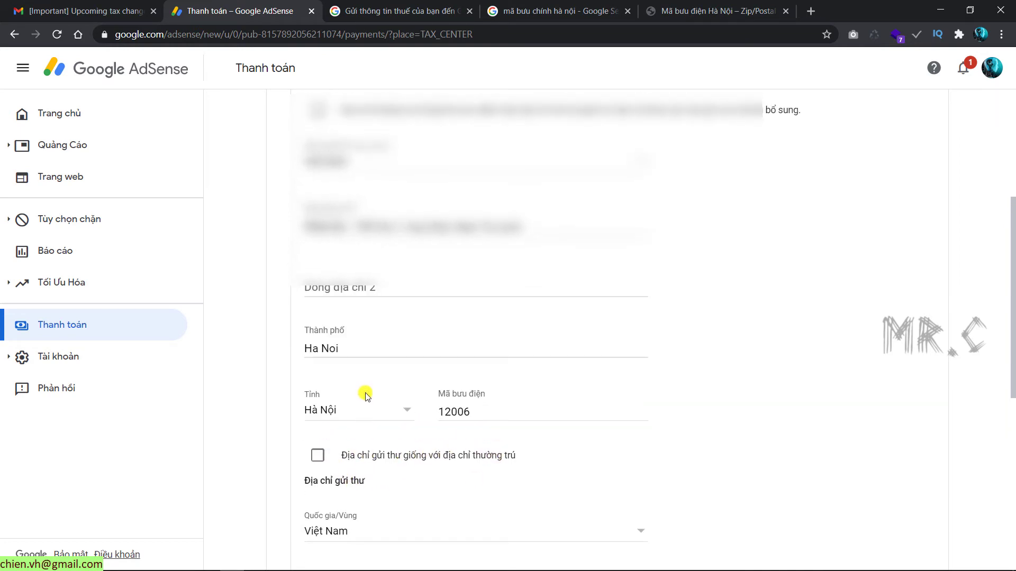
Step: Tick 'Địa chỉ gửi thư giống với địa chỉ thường trú' so mailing matches permanent address
left_click(318, 455)
left_click(318, 456)
scroll(423, 239, "down", 2)
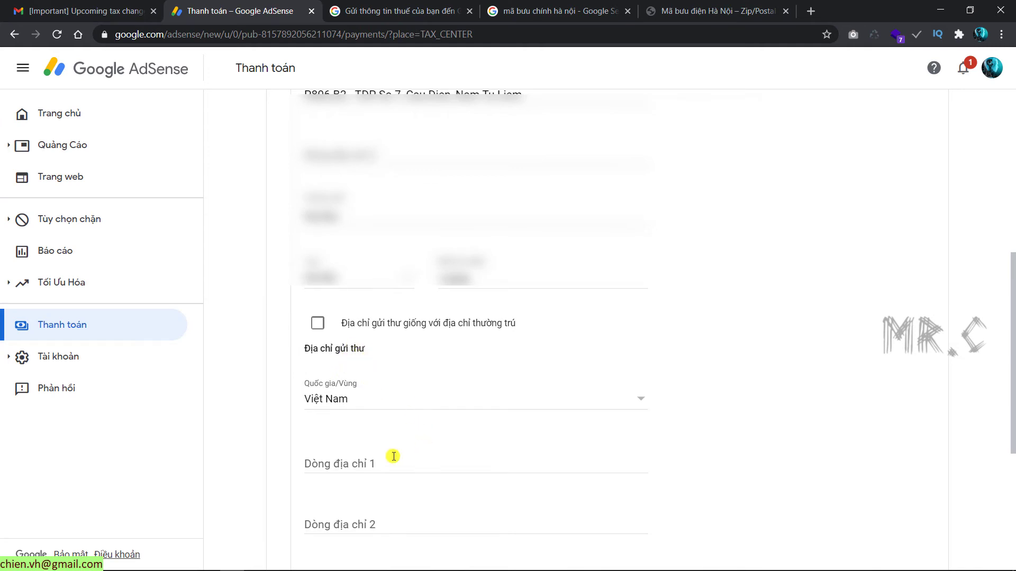
scroll(394, 456, "down", 2)
scroll(423, 334, "down", 2)
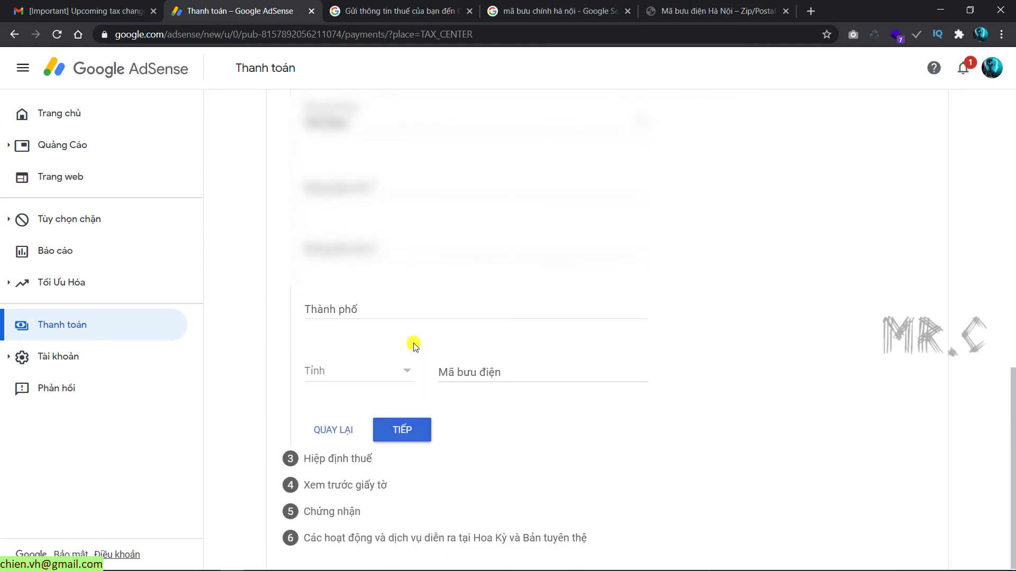
scroll(415, 344, "up", 4)
left_click(319, 312)
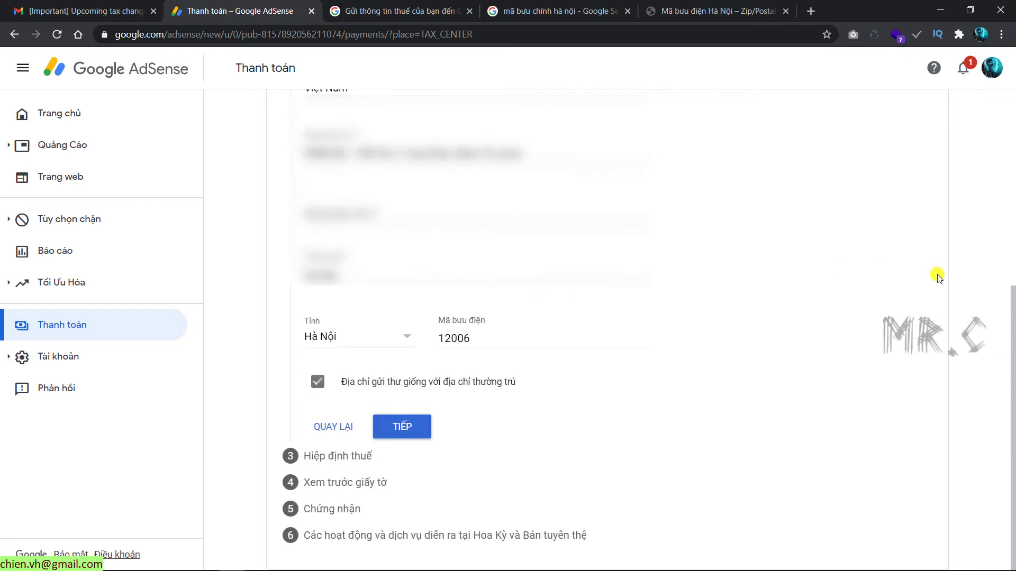
Step: Answer Không to claiming a treaty rate, tick the W-8BEN review confirmation, and continue to certification
left_click(414, 429)
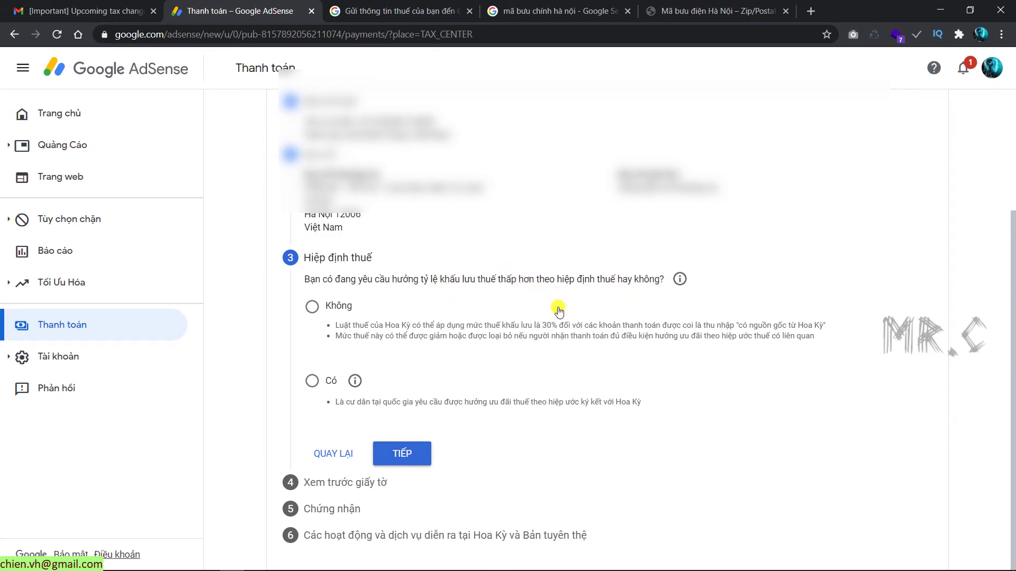
left_click(321, 311)
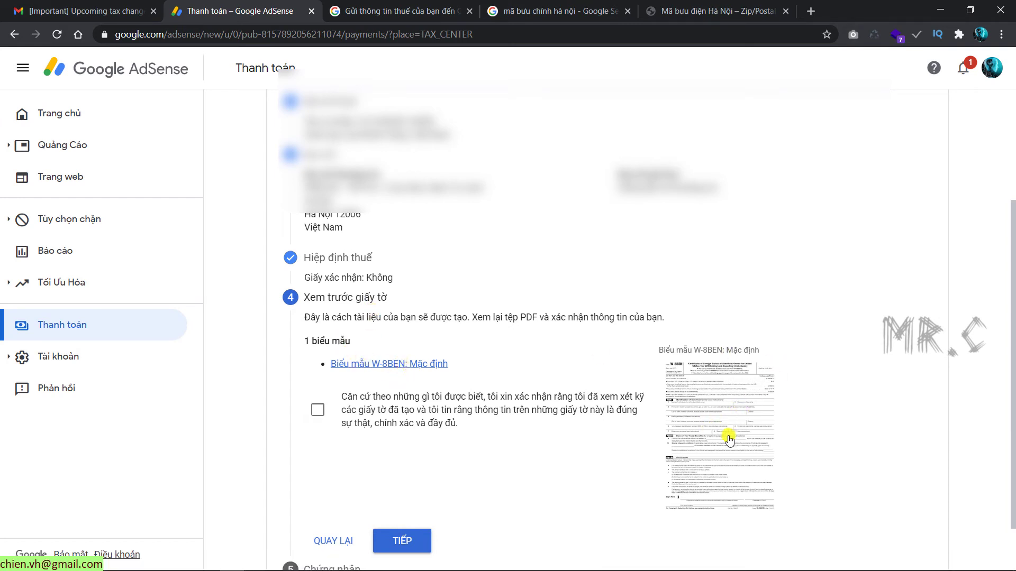
scroll(505, 481, "down", 1)
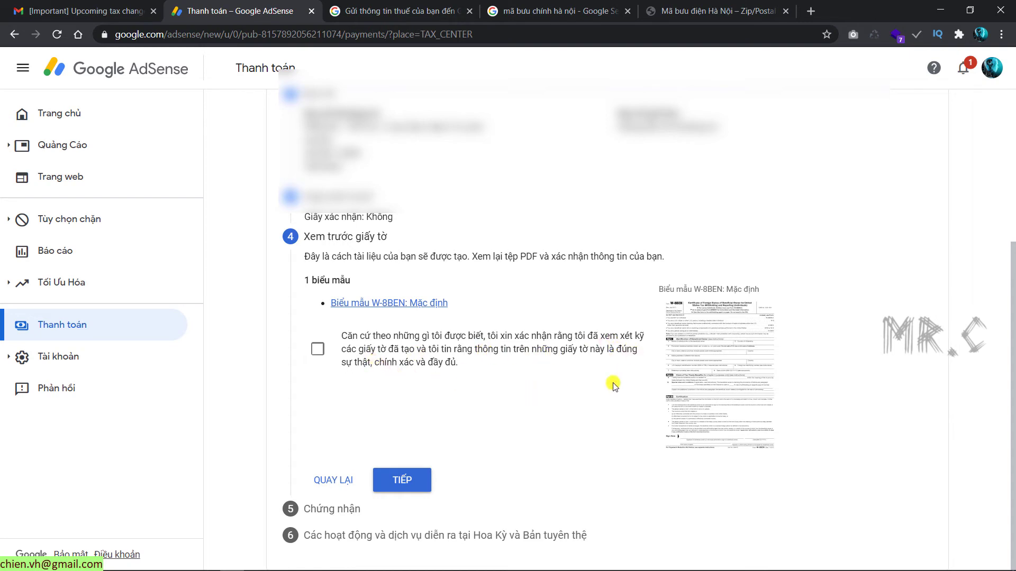
left_click(317, 348)
left_click(424, 481)
Step: Type the signer's full legal name in Họ và tên hợp pháp and choose 'Có, tôi là người được liệt kê'
scroll(349, 365, "down", 4)
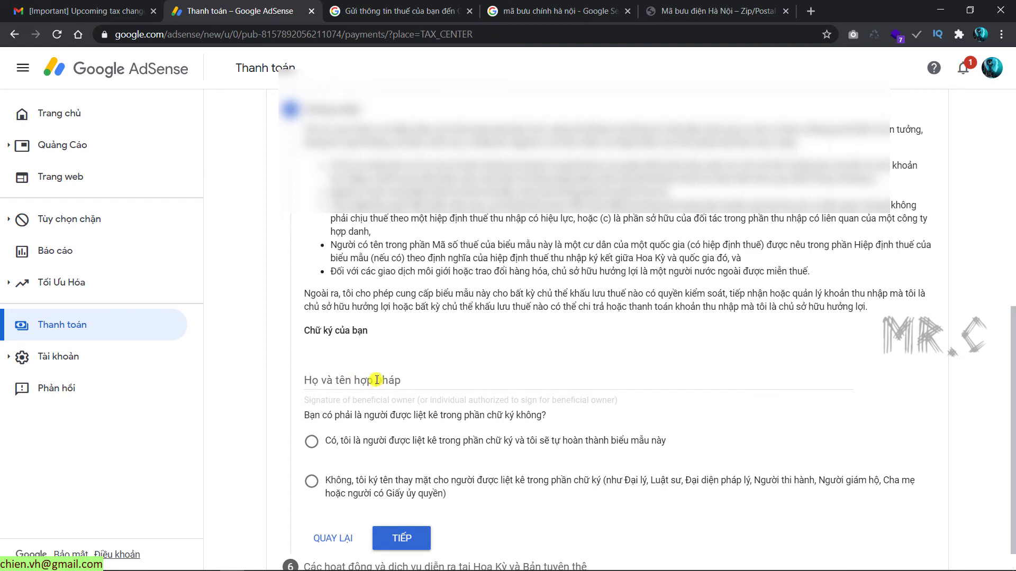
left_click(381, 377)
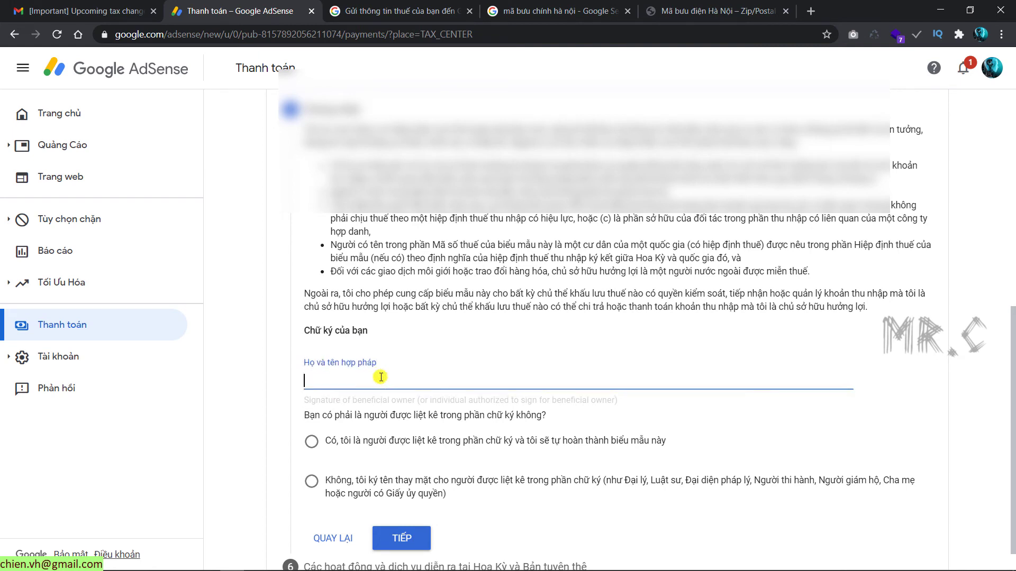
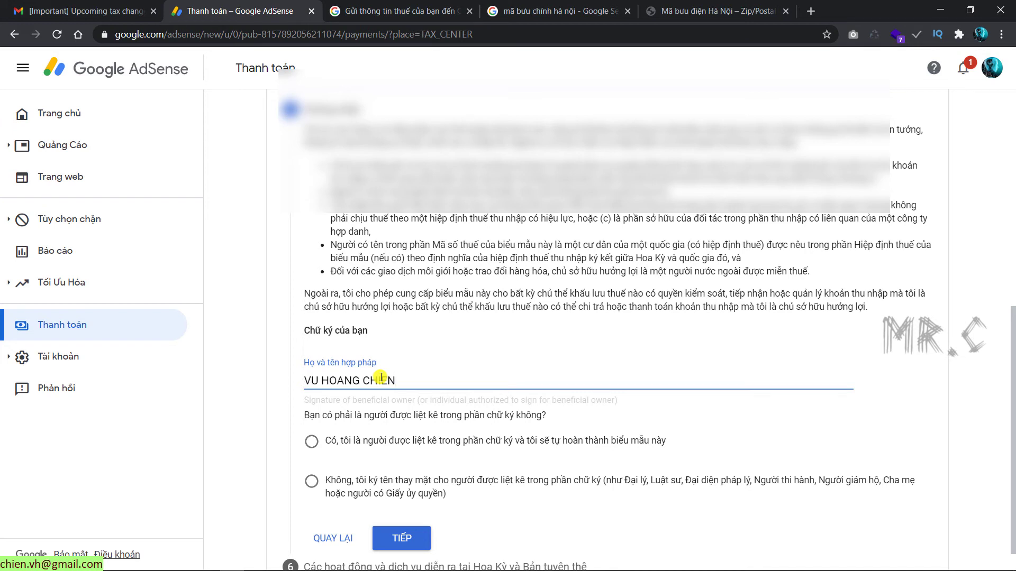
scroll(344, 408, "down", 1)
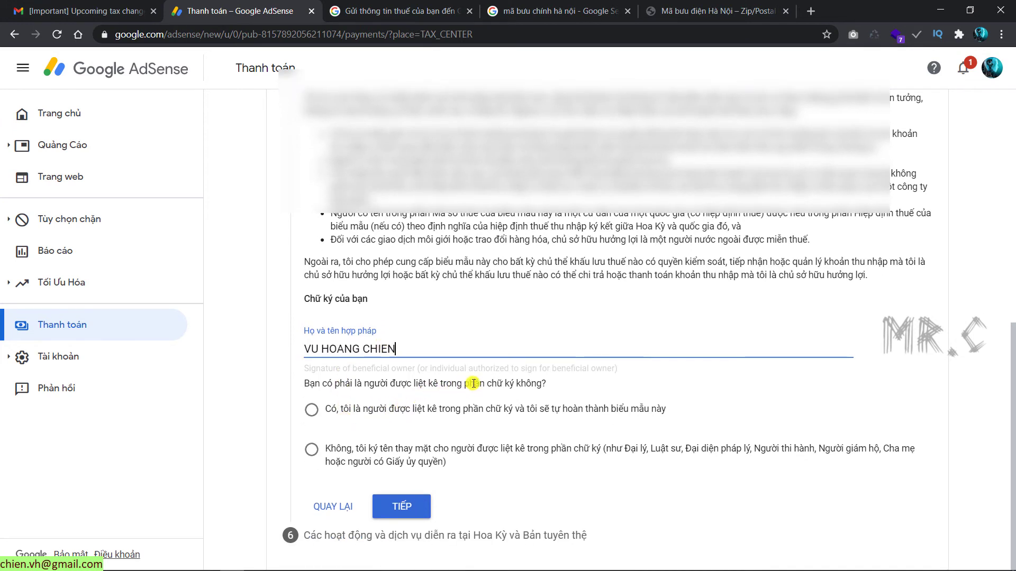
left_click(313, 411)
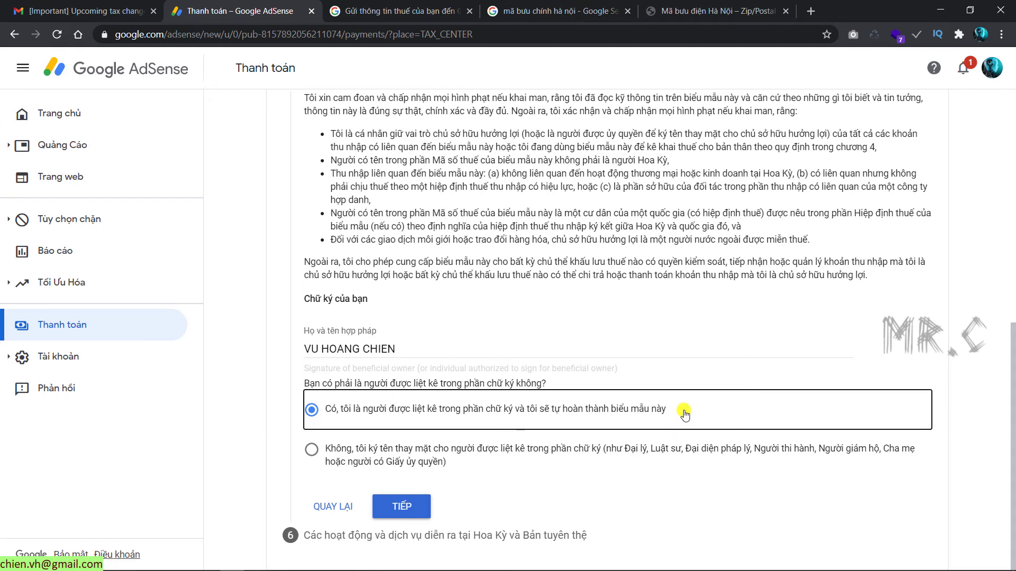
Step: Answer 'Không' to US activities and confirm all services for Google are performed outside the US
left_click(402, 507)
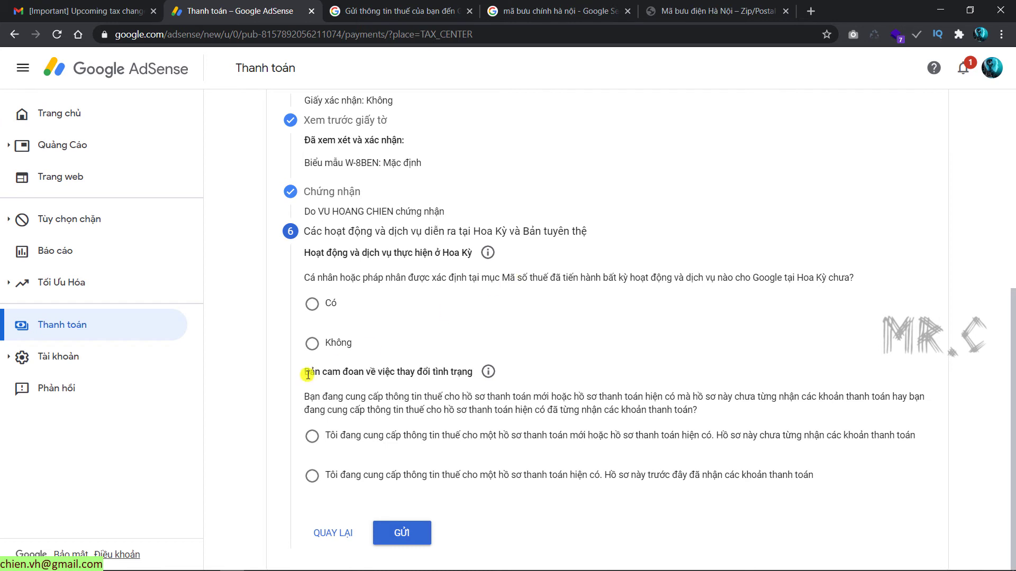
left_click(312, 344)
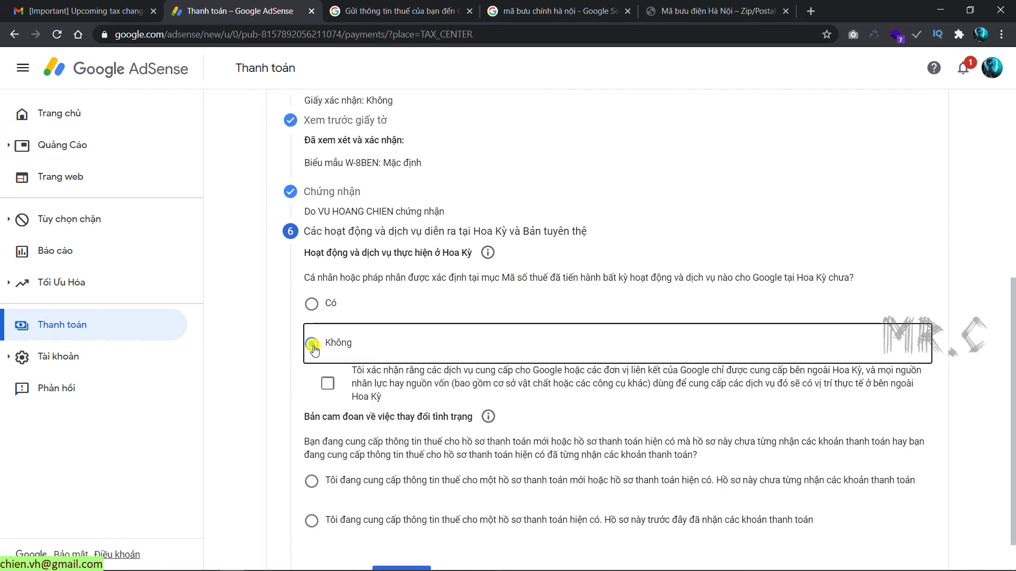
left_click(328, 387)
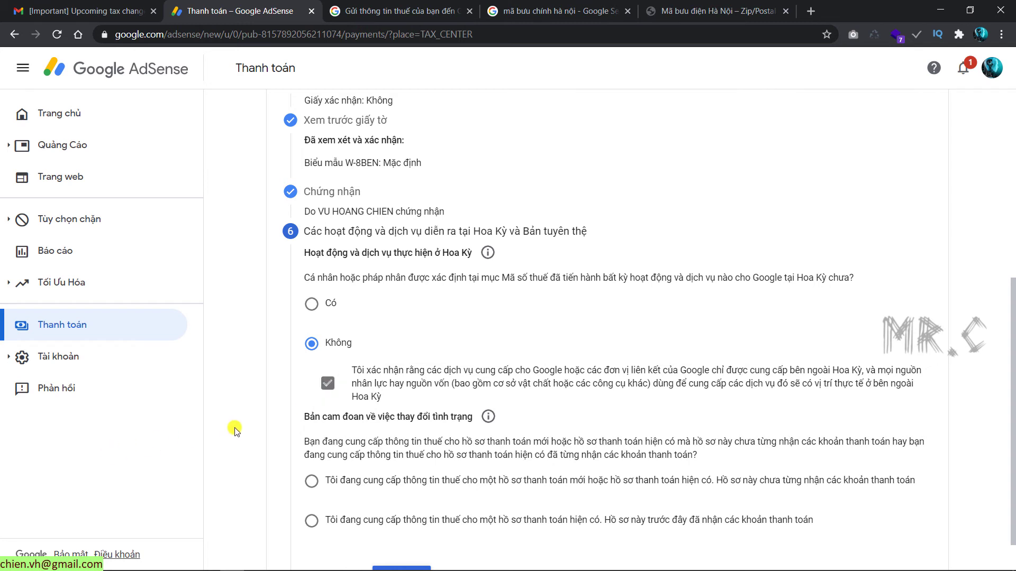
scroll(332, 390, "down", 1)
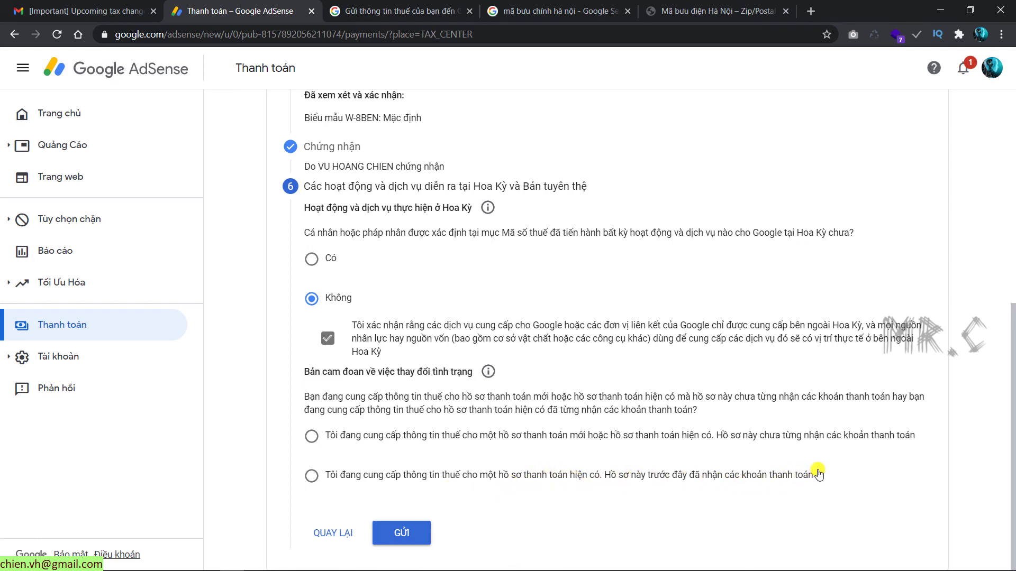
Step: Declare the payment profile as not yet paid and submit the W-8BEN tax information
left_click(313, 437)
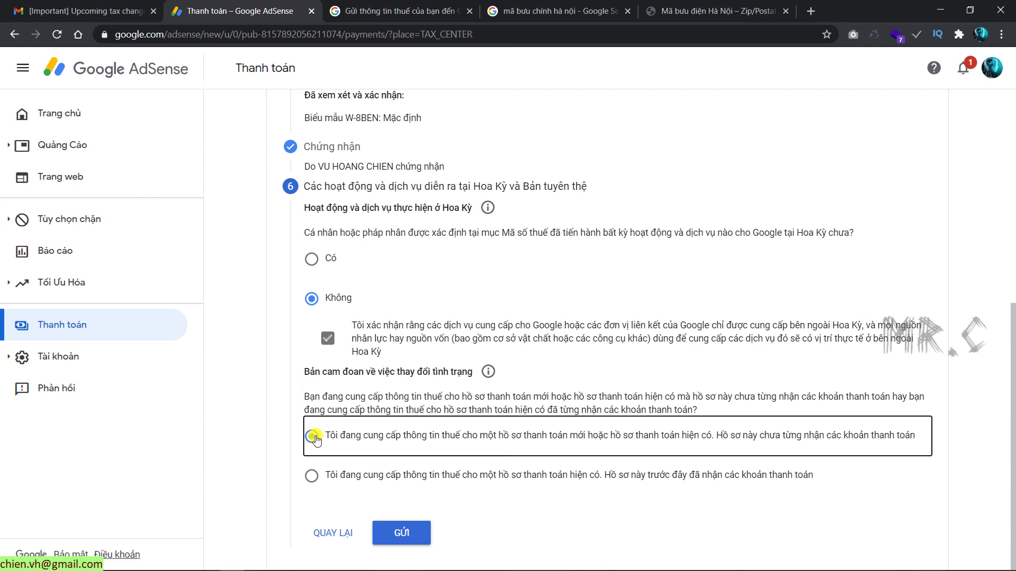
left_click(400, 534)
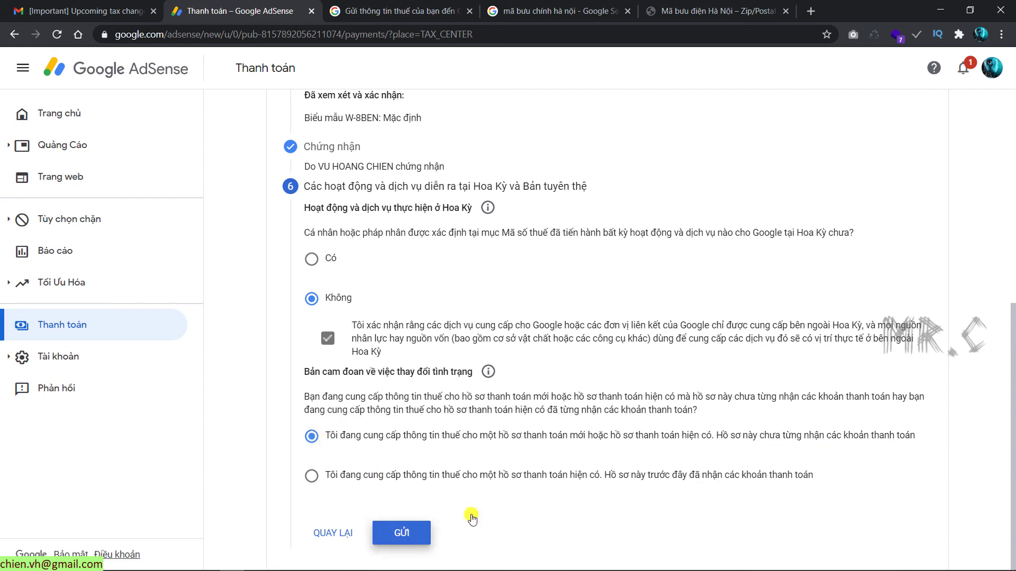